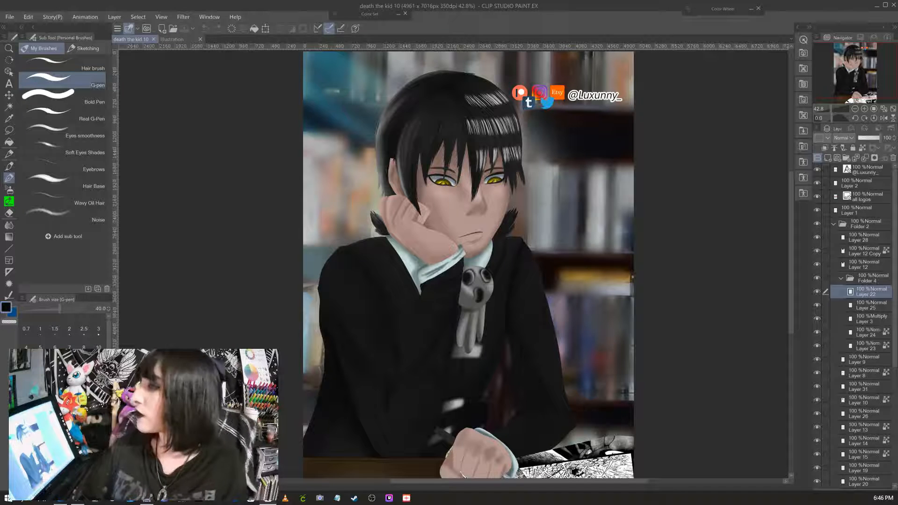
- Start a new illustration from the Basic Template preset and set its resolution to 300
{"action": "key", "text": "alt+f"}
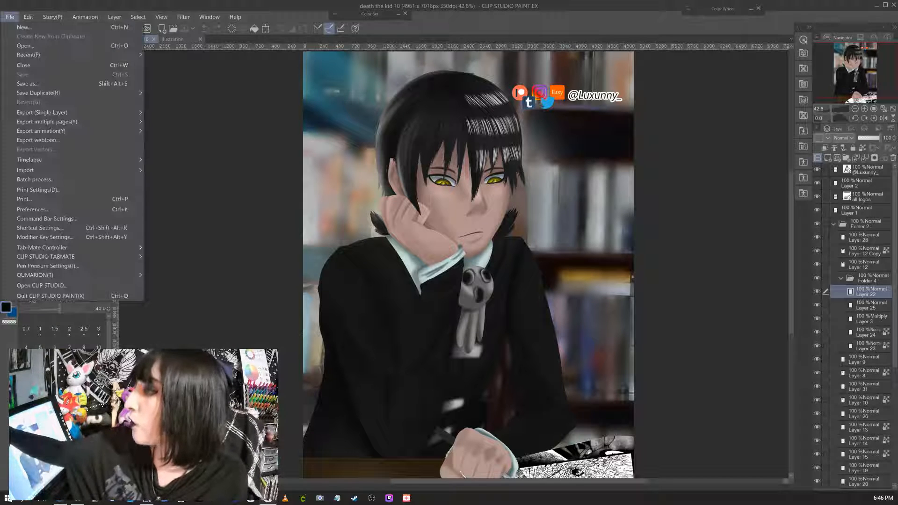
{"action": "key", "text": "Down"}
{"action": "key", "text": "Return"}
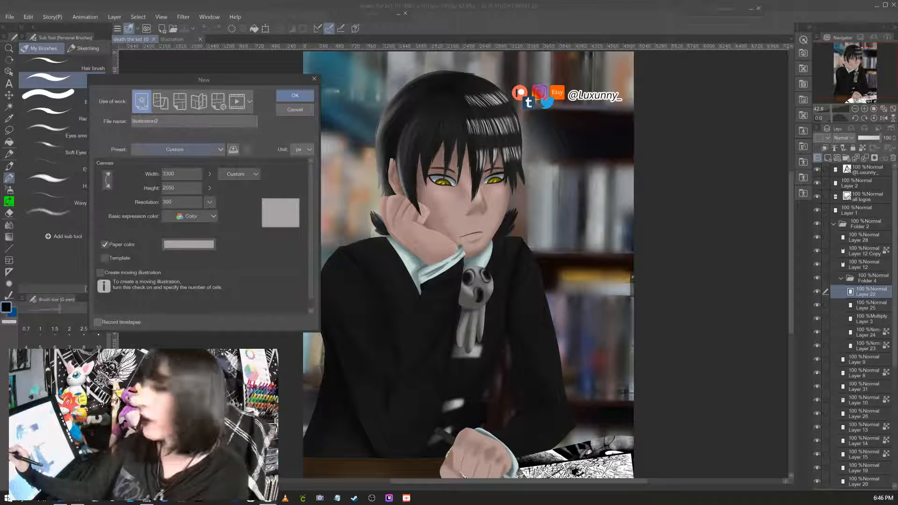
{"action": "left_click", "coordinate": [178, 149]}
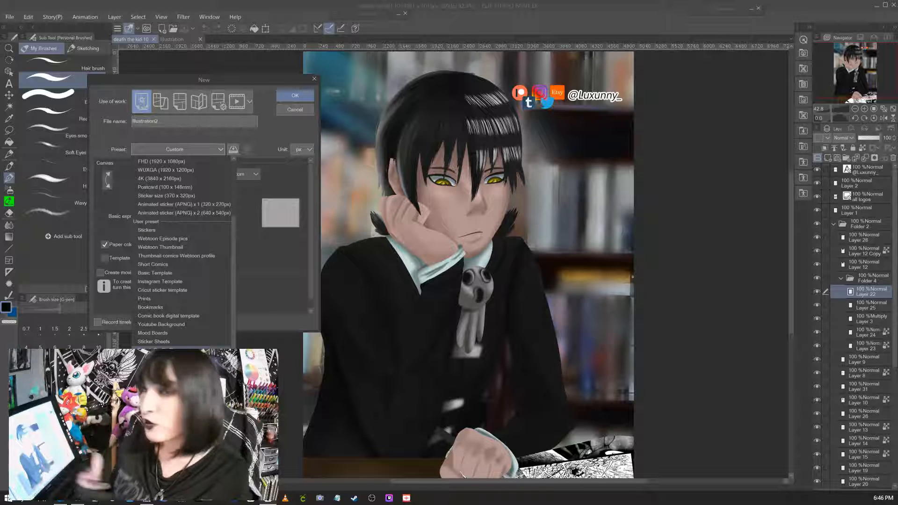
{"action": "left_click", "coordinate": [155, 273]}
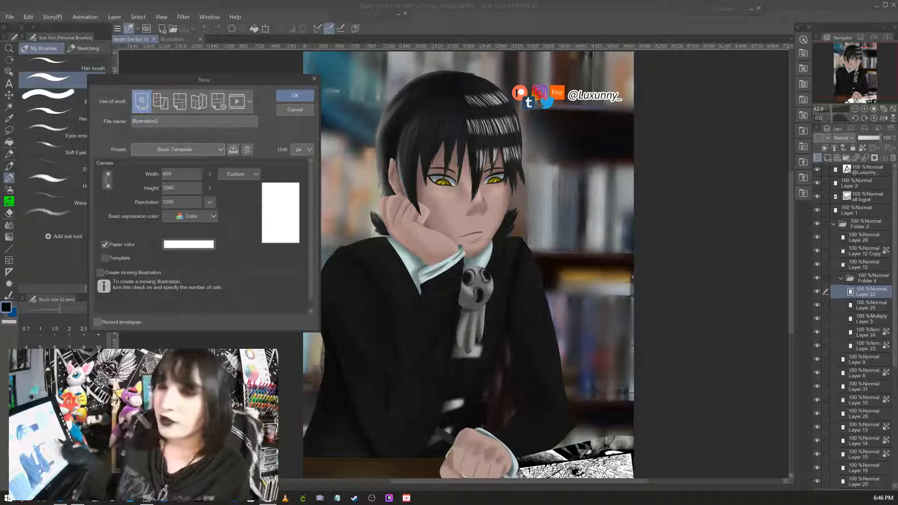
{"action": "left_click", "coordinate": [210, 201]}
{"action": "left_click", "coordinate": [214, 229]}
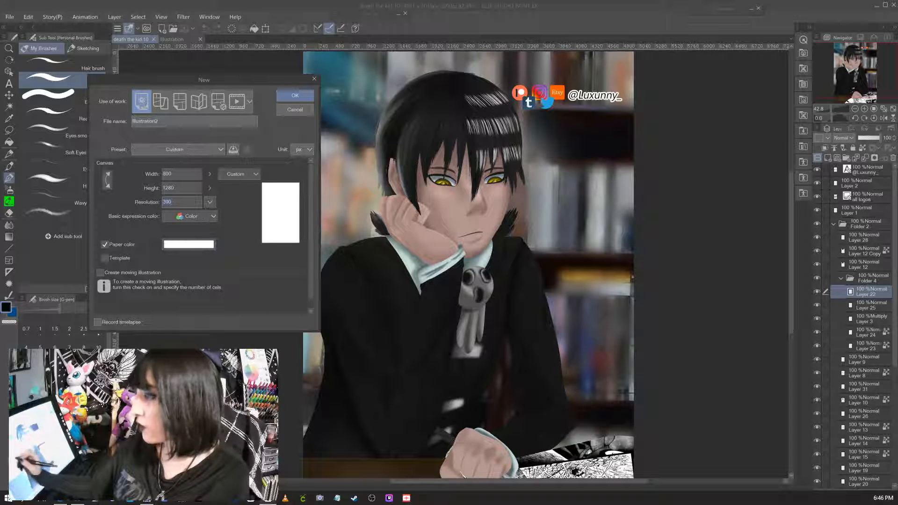
- Keep pixel units and a custom size with white paper, swap the dimensions to 1280 x 800, and create the canvas
{"action": "left_click", "coordinate": [302, 150]}
{"action": "left_click", "coordinate": [299, 185]}
{"action": "left_click", "coordinate": [240, 174]}
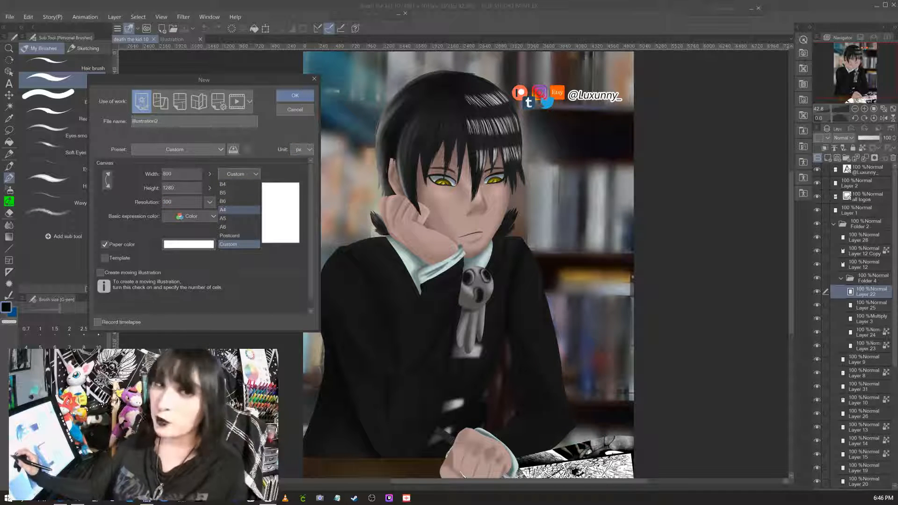
{"action": "left_click", "coordinate": [238, 244]}
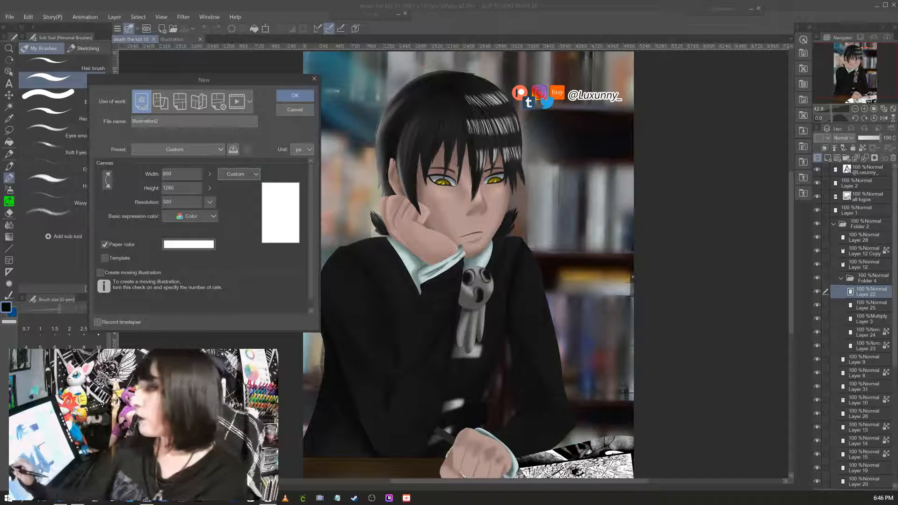
{"action": "left_click", "coordinate": [189, 244]}
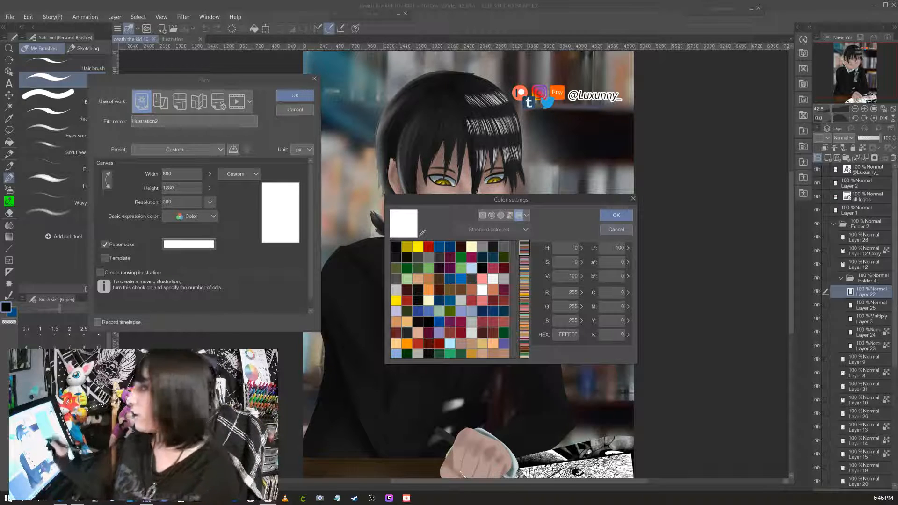
{"action": "left_click", "coordinate": [616, 229]}
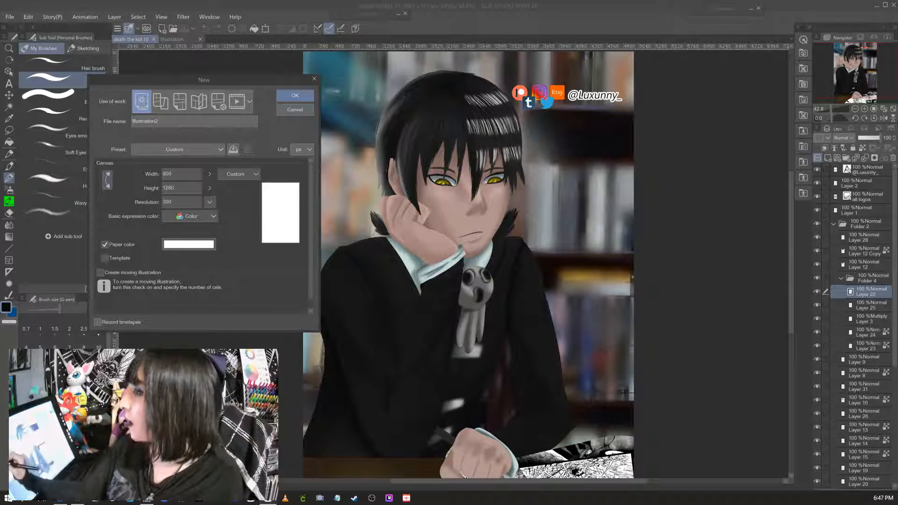
{"action": "left_click", "coordinate": [107, 180]}
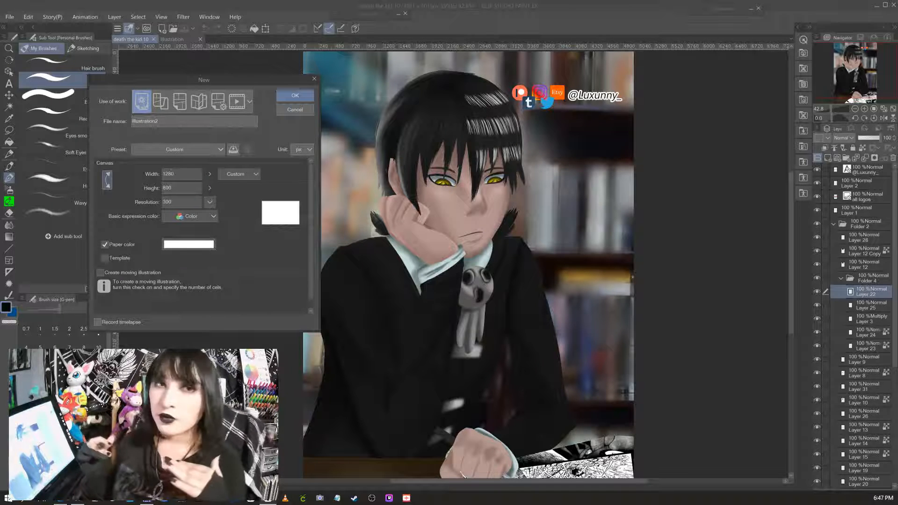
{"action": "left_click", "coordinate": [295, 95]}
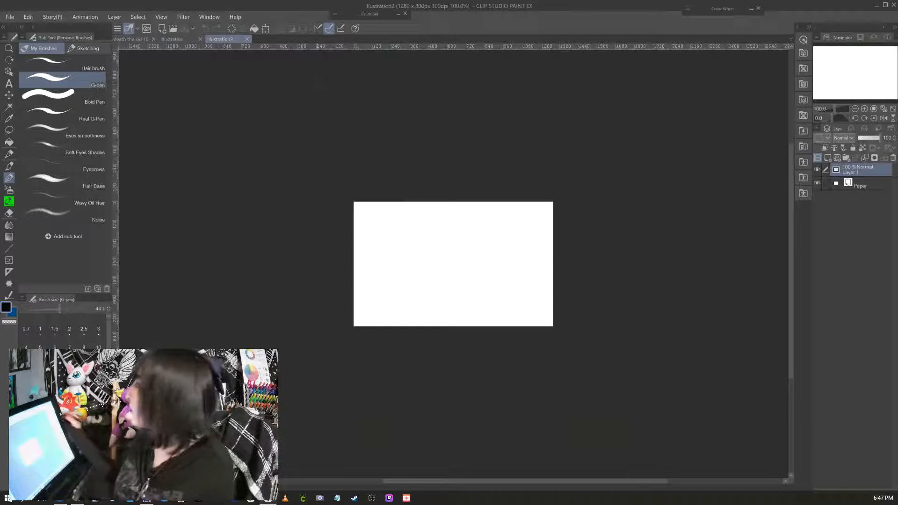
- Add three raster layers above Layer 1 and make Layer 2 the active layer
{"action": "left_click", "coordinate": [864, 109]}
{"action": "left_click", "coordinate": [864, 109]}
{"action": "left_click", "coordinate": [864, 109]}
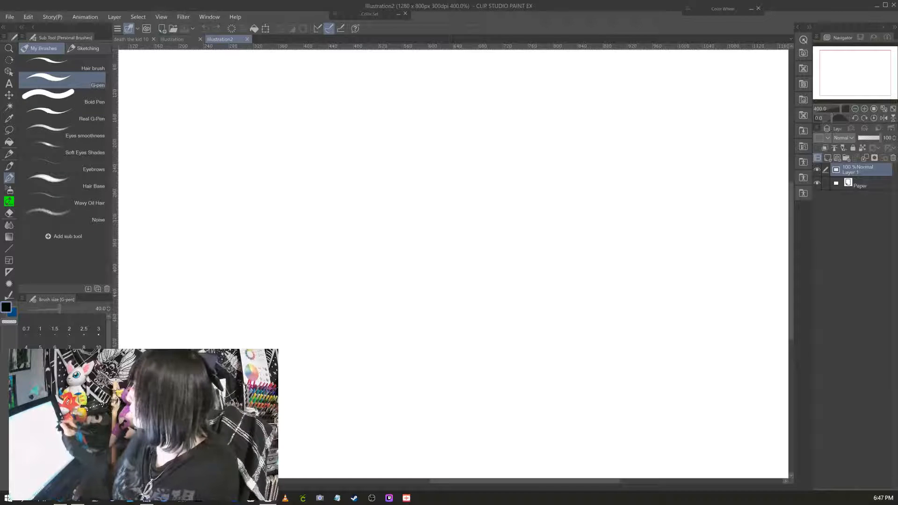
{"action": "left_click", "coordinate": [827, 158]}
{"action": "left_click", "coordinate": [827, 157]}
{"action": "left_click", "coordinate": [827, 157]}
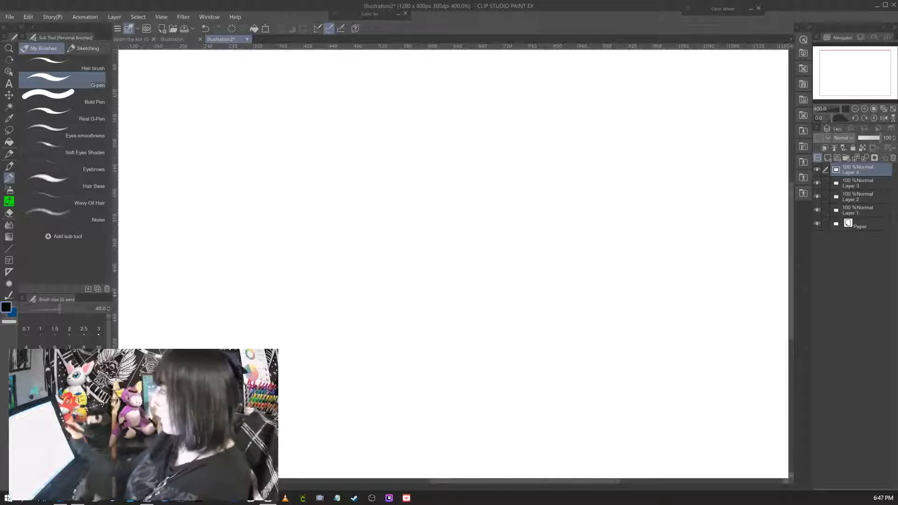
{"action": "left_click", "coordinate": [858, 210]}
{"action": "left_click", "coordinate": [858, 197]}
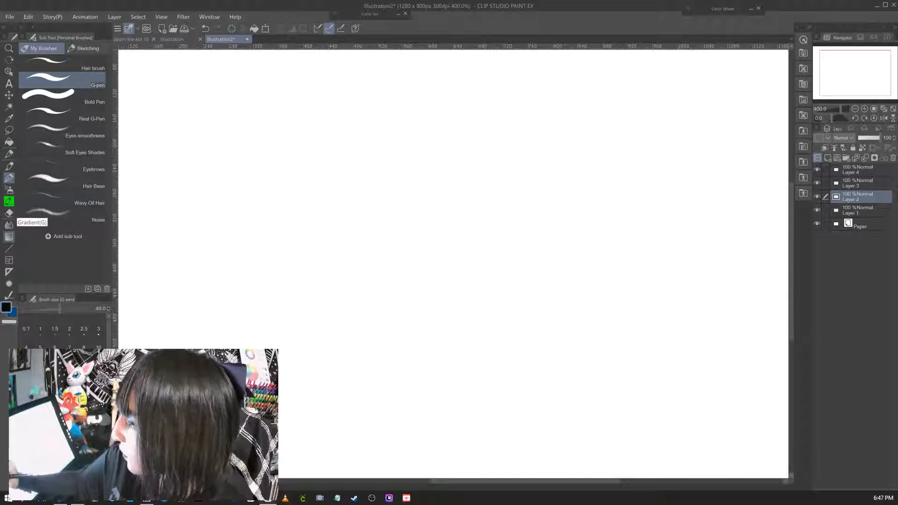
- Choose the Ellipse figure tool, place its tool properties beside the canvas, and set it to draw filled shapes without an outline
{"action": "left_click", "coordinate": [9, 237]}
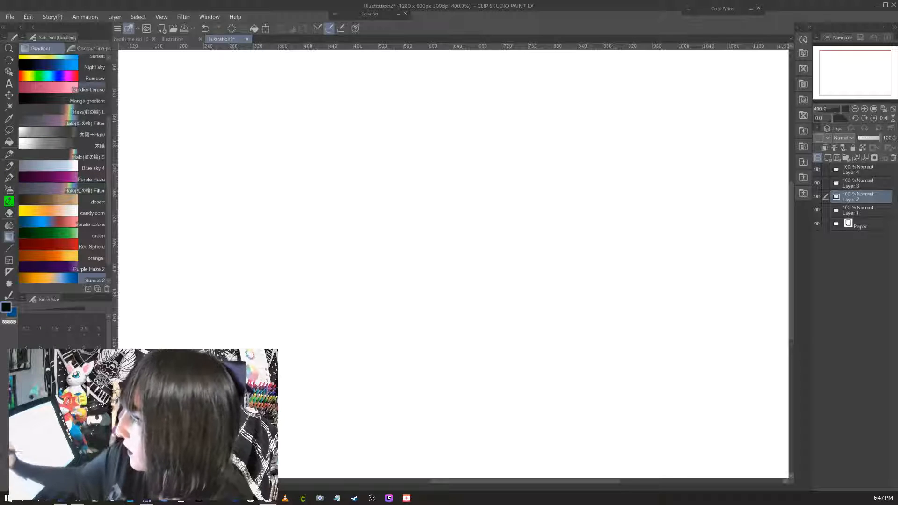
{"action": "mouse_move", "coordinate": [108, 206]}
{"action": "left_mouse_down"}
{"action": "mouse_move", "coordinate": [109, 163]}
{"action": "mouse_move", "coordinate": [108, 221]}
{"action": "left_mouse_up"}
{"action": "left_click", "coordinate": [9, 248]}
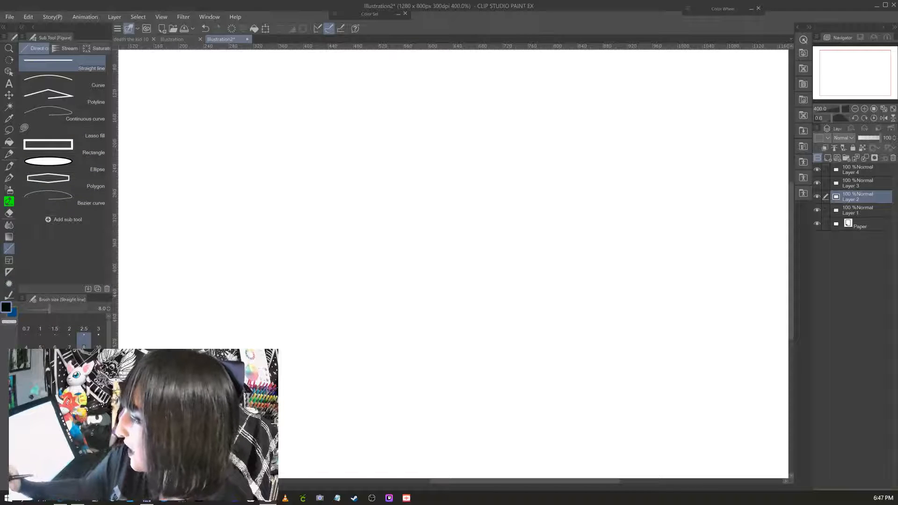
{"action": "left_click", "coordinate": [61, 164]}
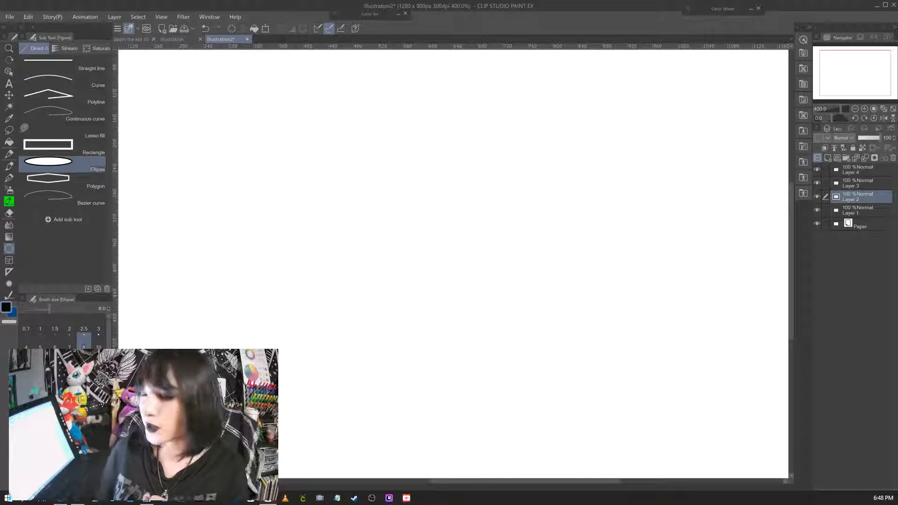
{"action": "left_click_drag", "start_coordinate": [56, 388], "coordinate": [168, 52]}
{"action": "left_click_drag", "start_coordinate": [186, 155], "coordinate": [187, 195]}
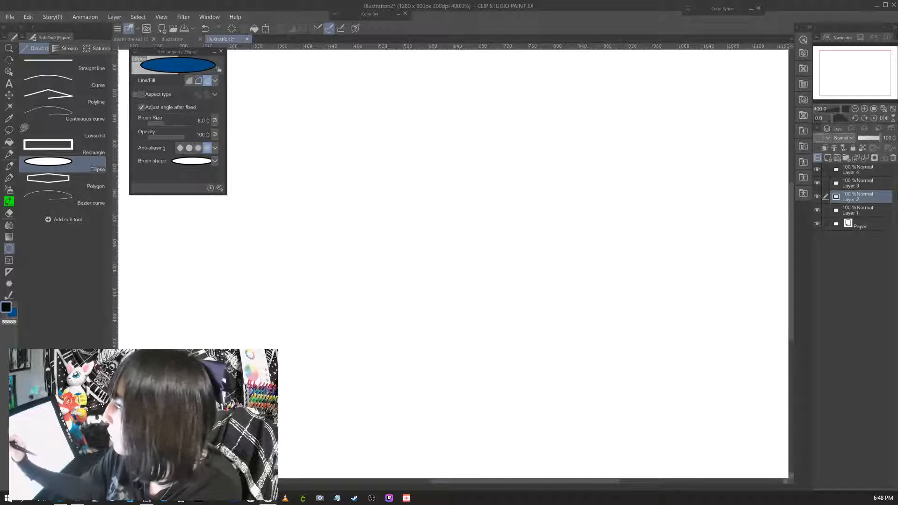
{"action": "left_click", "coordinate": [189, 80]}
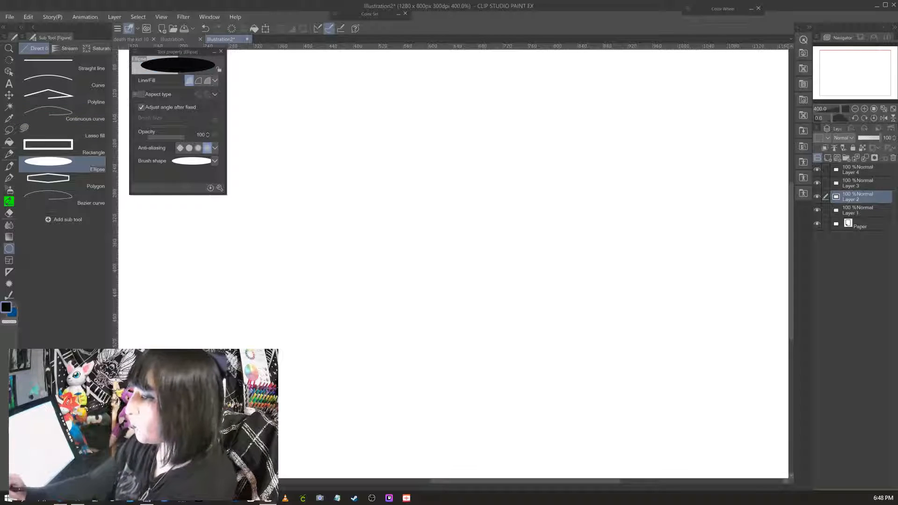
- Switch to the dark blue sub color and draw a filled circle on Layer 2 in the upper middle of the canvas
{"action": "key", "text": "x"}
{"action": "key", "text": "x"}
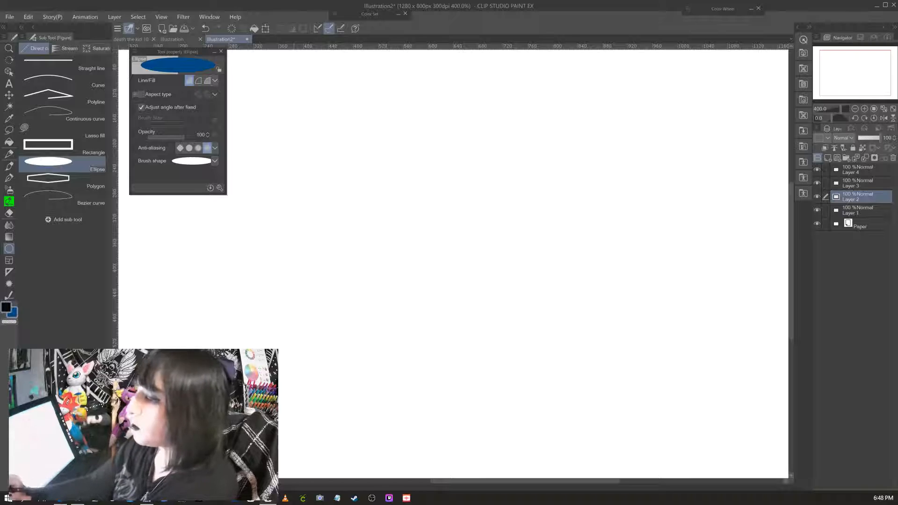
{"action": "double_click", "coordinate": [14, 314]}
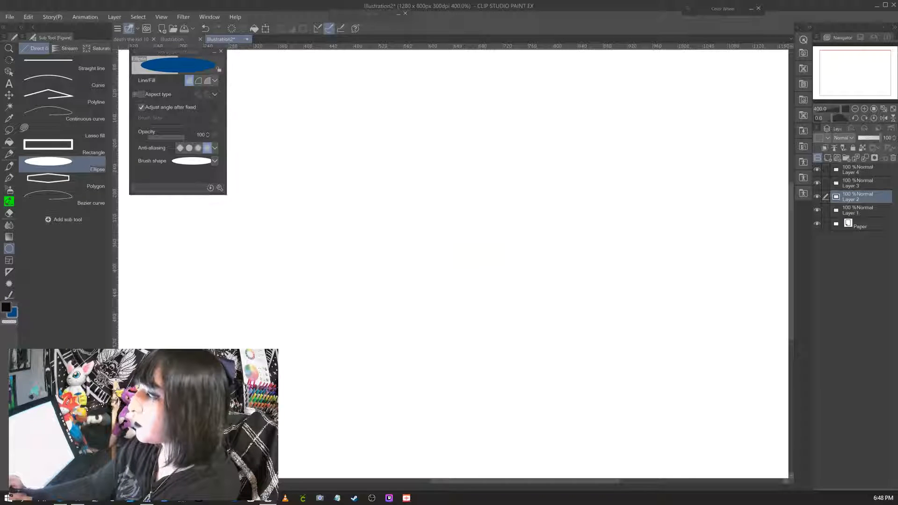
{"action": "left_click", "coordinate": [616, 215]}
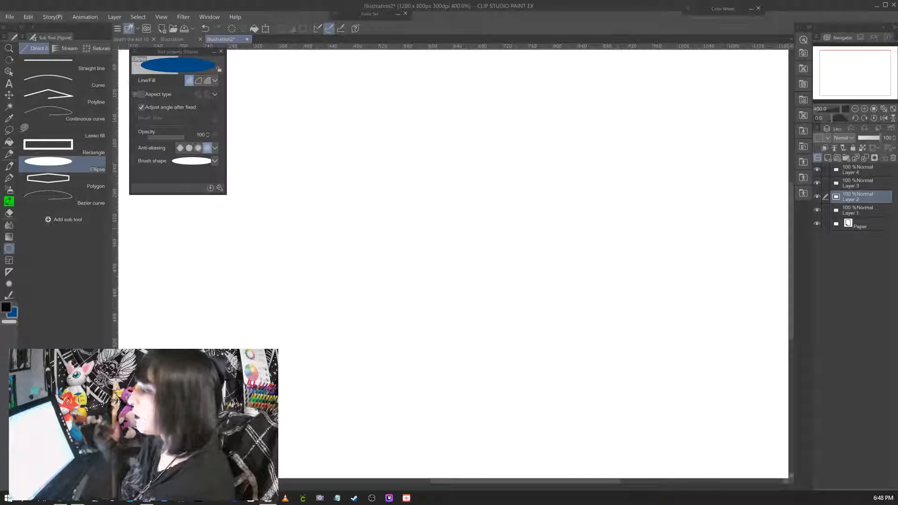
{"action": "left_click_drag", "start_coordinate": [352, 137], "coordinate": [479, 263]}
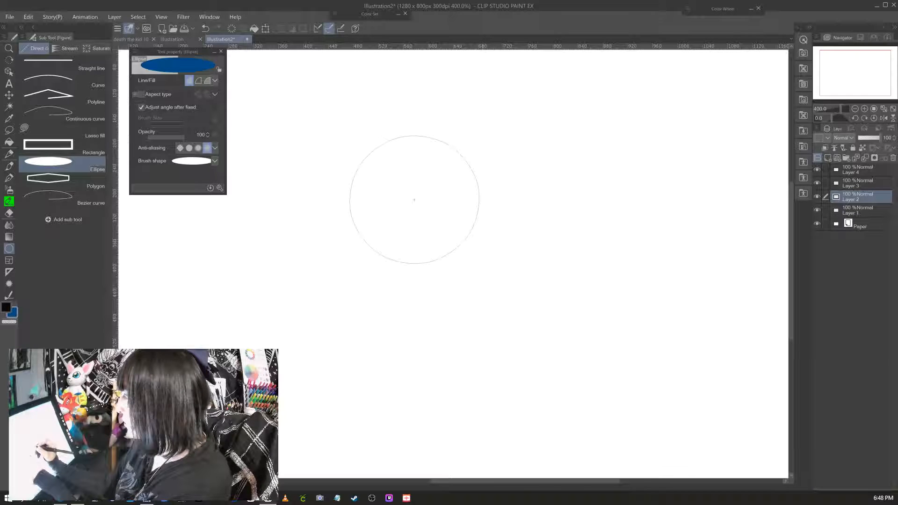
{"action": "left_click", "coordinate": [414, 200]}
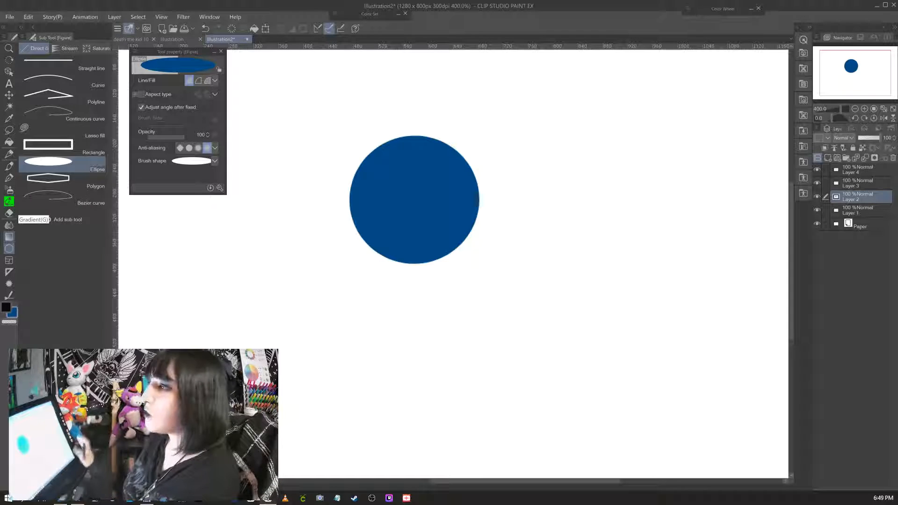
- Draw a second blue circle of similar size beside the first and shift both circles up and to the left
{"action": "left_click", "coordinate": [209, 17]}
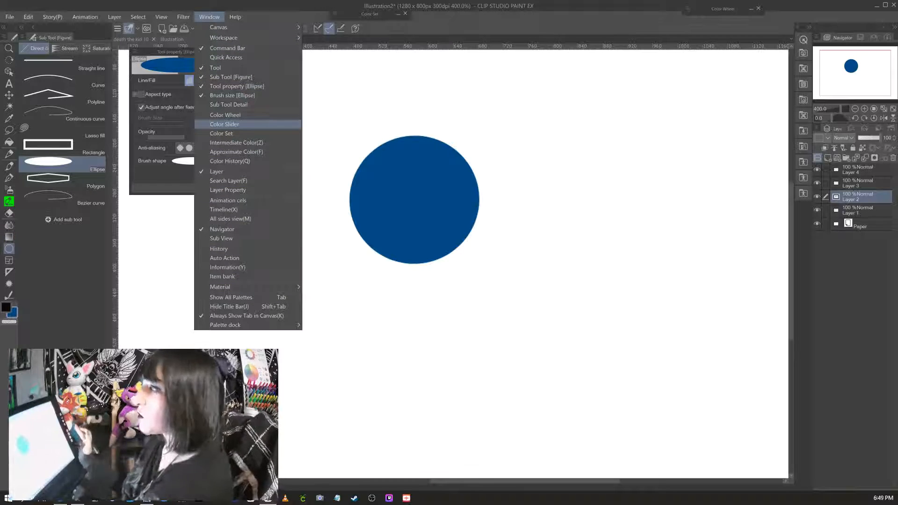
{"action": "key", "text": "Escape"}
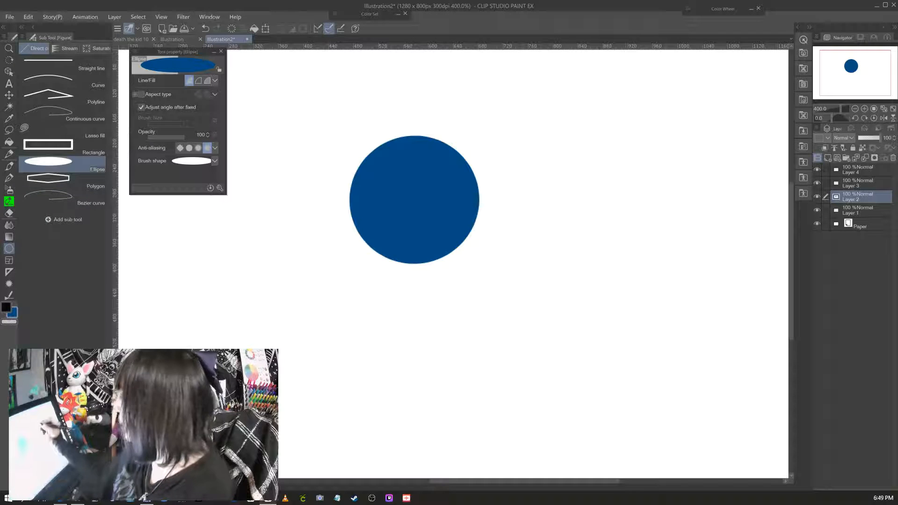
{"action": "left_click_drag", "start_coordinate": [559, 140], "coordinate": [685, 265]}
{"action": "left_click", "coordinate": [622, 203]}
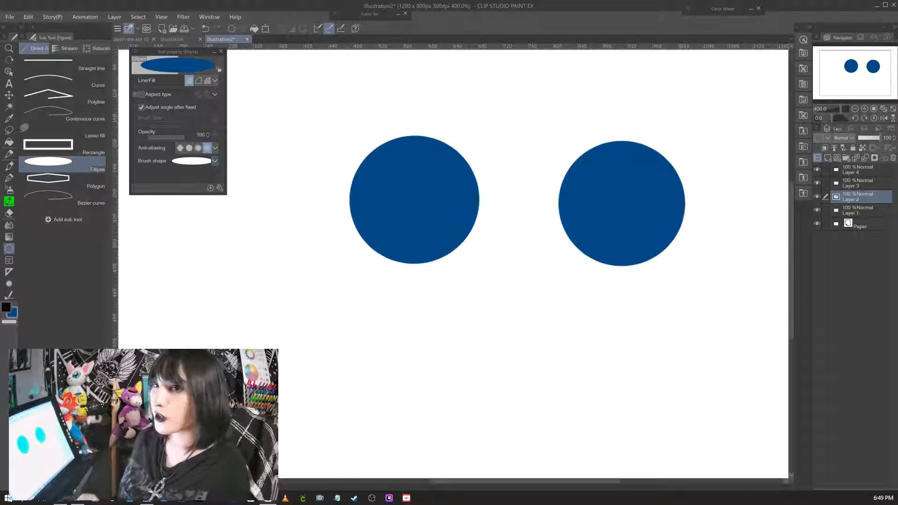
{"action": "left_click", "coordinate": [8, 71]}
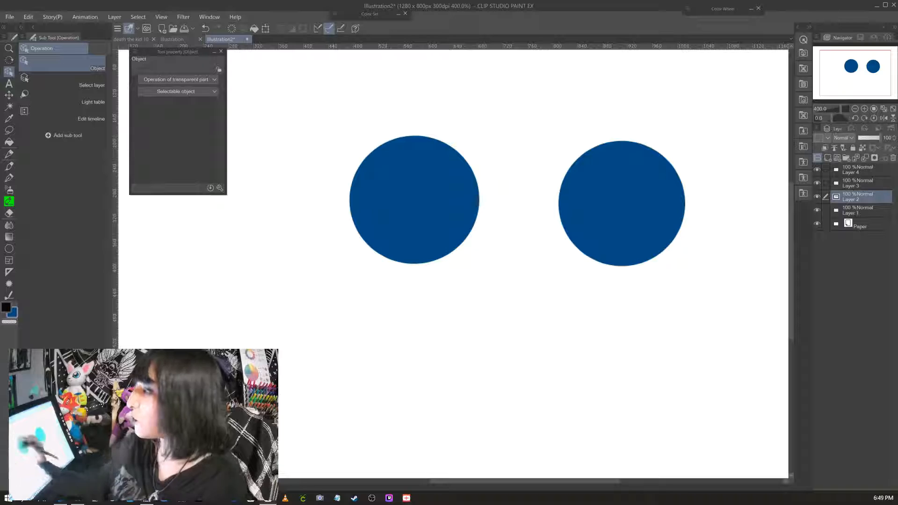
{"action": "left_click_drag", "start_coordinate": [629, 208], "coordinate": [580, 174]}
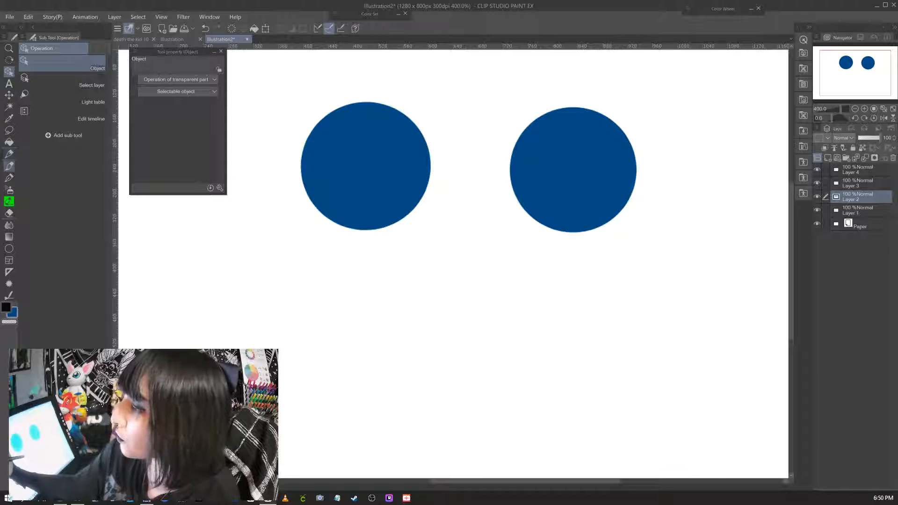
- Pick a pale pink with the Bold Pen and scribble over the second circle on Layer 2 until it is covered
{"action": "left_click", "coordinate": [8, 166]}
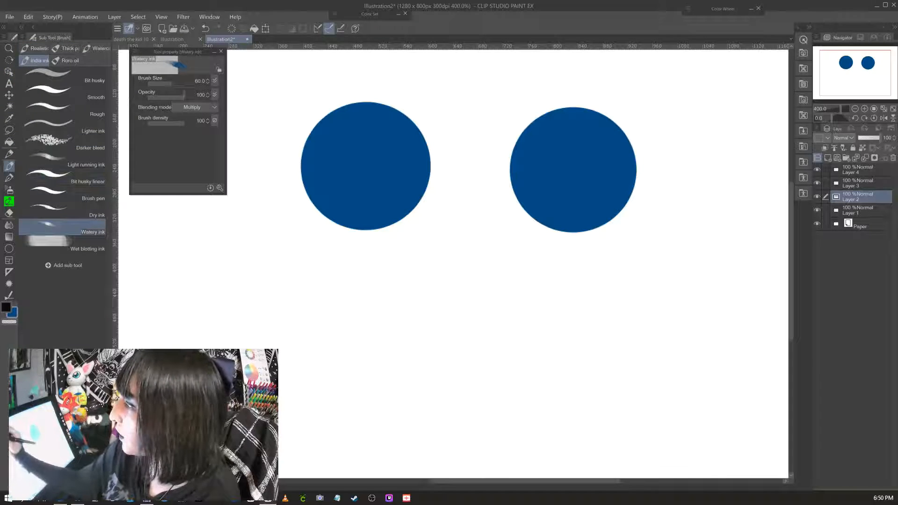
{"action": "left_click", "coordinate": [62, 97]}
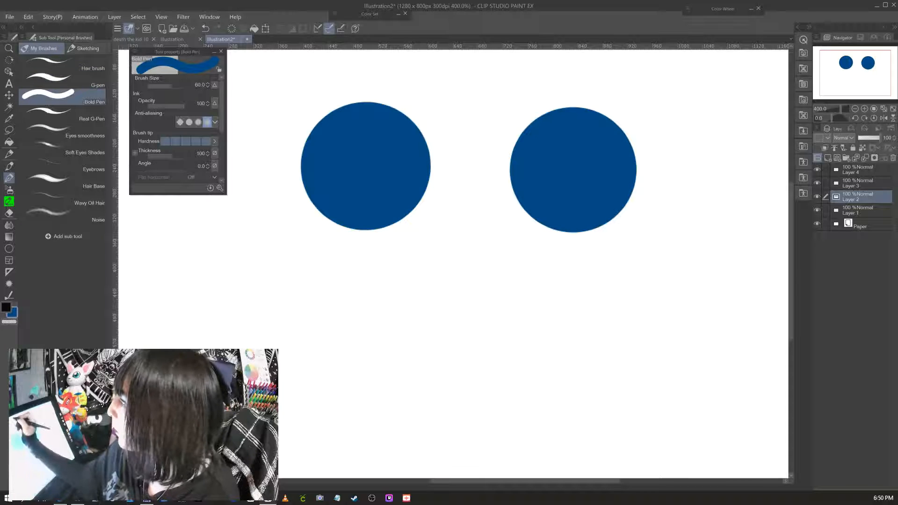
{"action": "left_click", "coordinate": [398, 14]}
{"action": "left_click", "coordinate": [387, 77]}
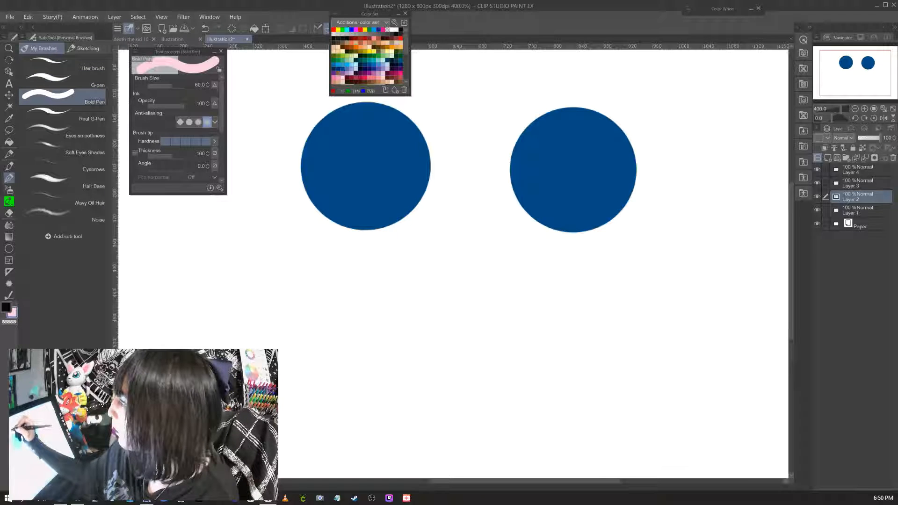
{"action": "left_click_drag", "start_coordinate": [369, 13], "coordinate": [309, 10]}
{"action": "left_click_drag", "start_coordinate": [573, 91], "coordinate": [697, 201]}
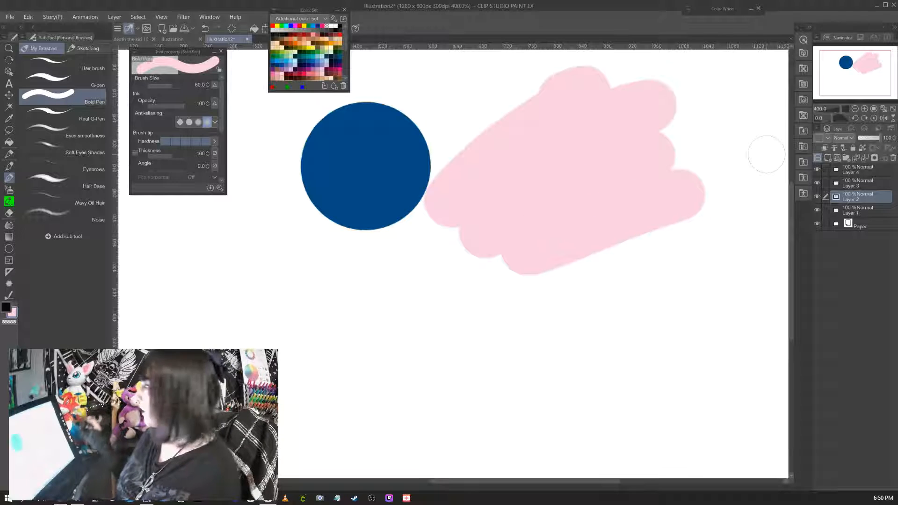
- Undo the pink scribble over the second circle and lock the transparent pixels of Layer 2
{"action": "left_click", "coordinate": [861, 148]}
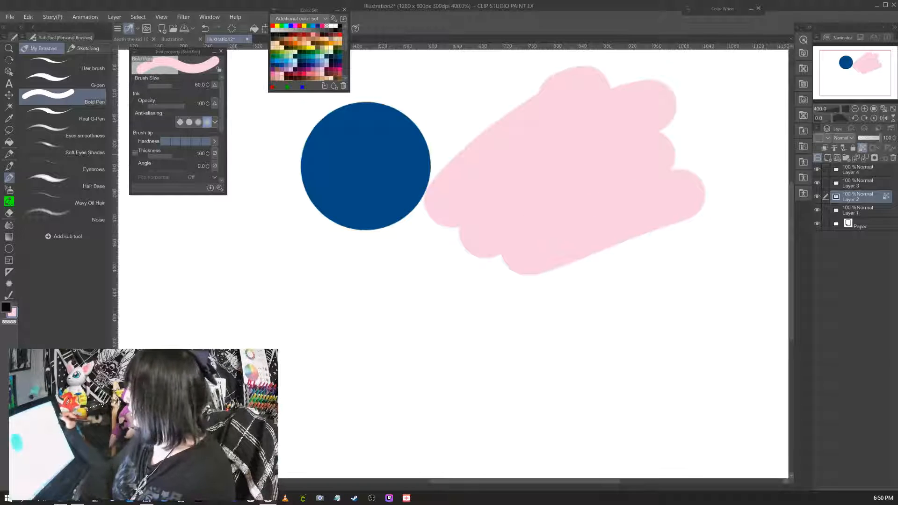
{"action": "key", "text": "ctrl+z"}
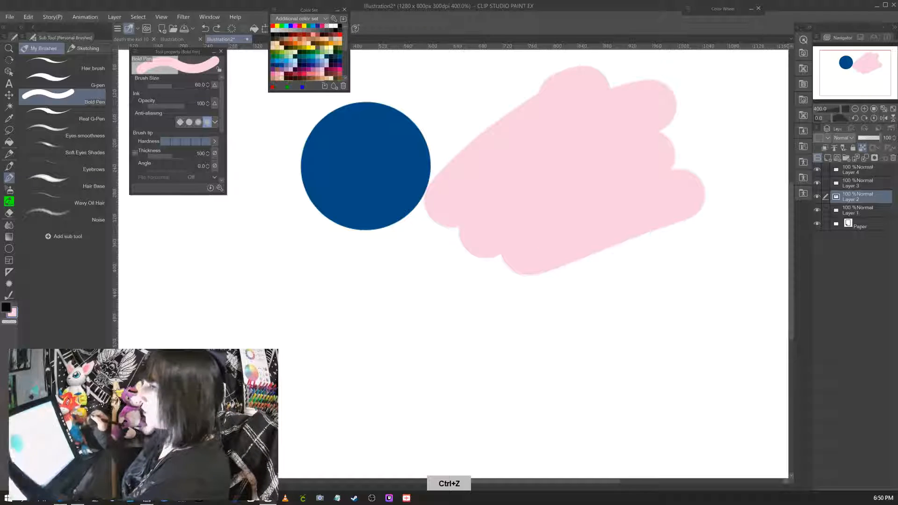
{"action": "key", "text": "ctrl+z"}
{"action": "key", "text": "ctrl+y"}
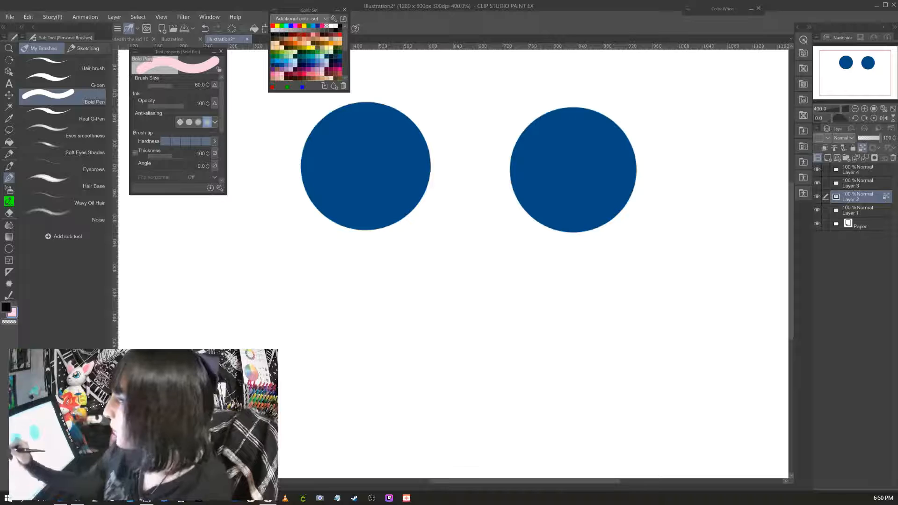
- Try thin pink strokes across the second circle with the Bold Pen at size 6, and undo them
{"action": "key", "text": "bracketleft"}
{"action": "key", "text": "bracketleft"}
{"action": "key", "text": "bracketleft"}
{"action": "key", "text": "bracketleft"}
{"action": "key", "text": "bracketleft"}
{"action": "key", "text": "bracketleft"}
{"action": "key", "text": "bracketleft"}
{"action": "key", "text": "bracketleft"}
{"action": "key", "text": "bracketleft"}
{"action": "key", "text": "bracketleft"}
{"action": "key", "text": "bracketleft"}
{"action": "key", "text": "bracketleft"}
{"action": "mouse_move", "coordinate": [513, 148]}
{"action": "left_mouse_down"}
{"action": "mouse_move", "coordinate": [613, 121]}
{"action": "mouse_move", "coordinate": [636, 164]}
{"action": "mouse_move", "coordinate": [564, 232]}
{"action": "left_mouse_up"}
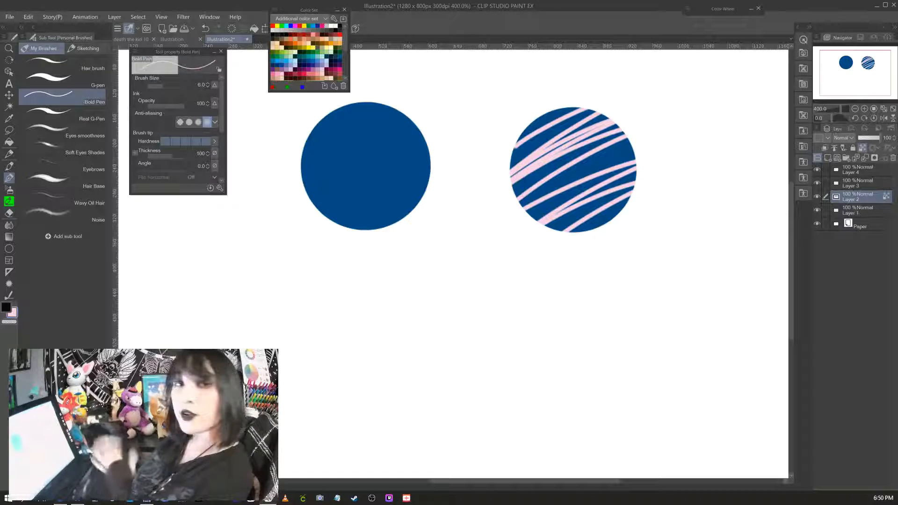
{"action": "key", "text": "ctrl+z"}
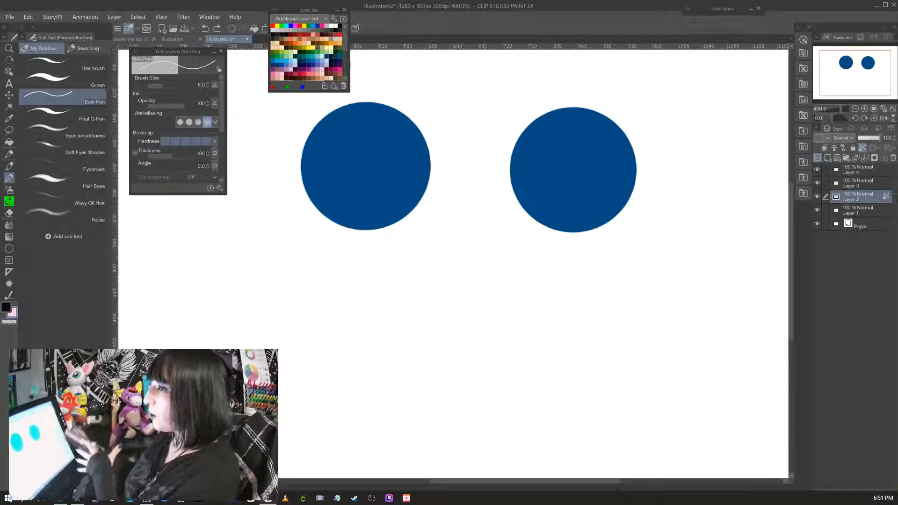
- Choose the Soft Air 0% airbrush at size 25, test a pink stroke along the second circle's lower edge, and undo it
{"action": "left_click", "coordinate": [9, 190]}
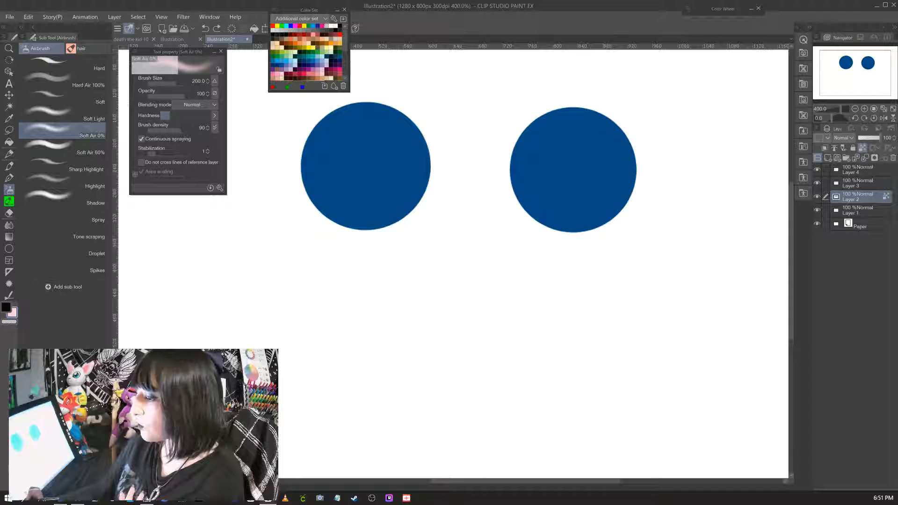
{"action": "left_click", "coordinate": [167, 84]}
{"action": "mouse_move", "coordinate": [529, 199]}
{"action": "left_mouse_down"}
{"action": "mouse_move", "coordinate": [557, 222]}
{"action": "mouse_move", "coordinate": [601, 219]}
{"action": "mouse_move", "coordinate": [572, 227]}
{"action": "left_mouse_up"}
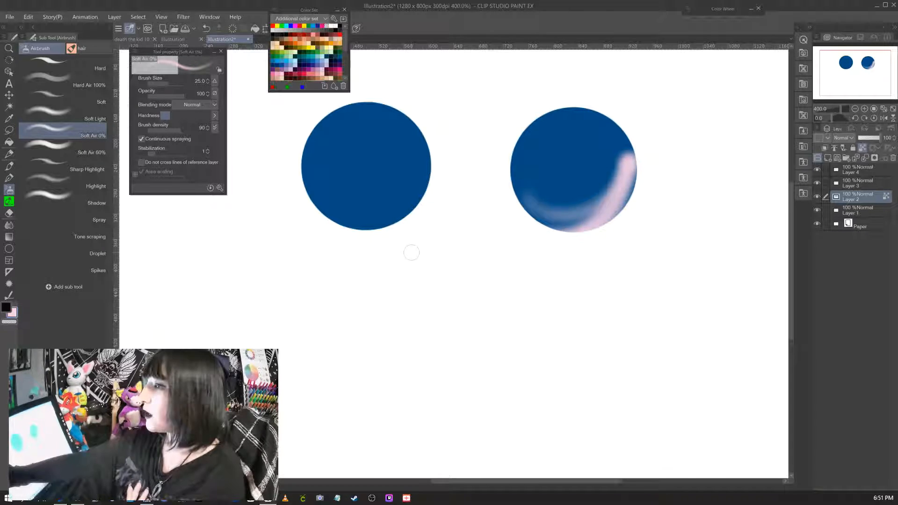
{"action": "key", "text": "ctrl+z"}
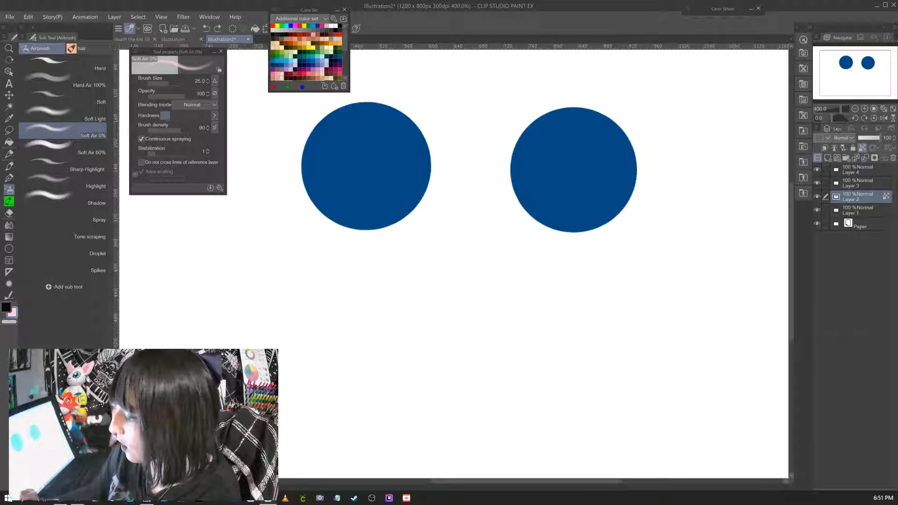
- Enlarge the airbrush to size 80, test soft pink shading on the second circle's lower right edge, and undo it
{"action": "key", "text": "bracketright"}
{"action": "key", "text": "bracketright"}
{"action": "key", "text": "bracketright"}
{"action": "key", "text": "bracketright"}
{"action": "key", "text": "bracketright"}
{"action": "key", "text": "bracketright"}
{"action": "left_click_drag", "start_coordinate": [642, 175], "coordinate": [608, 220]}
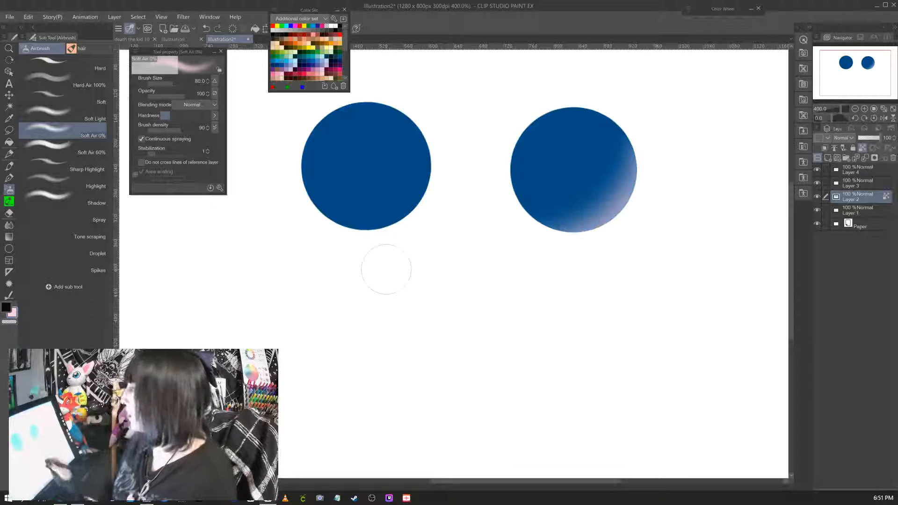
{"action": "key", "text": "ctrl+z"}
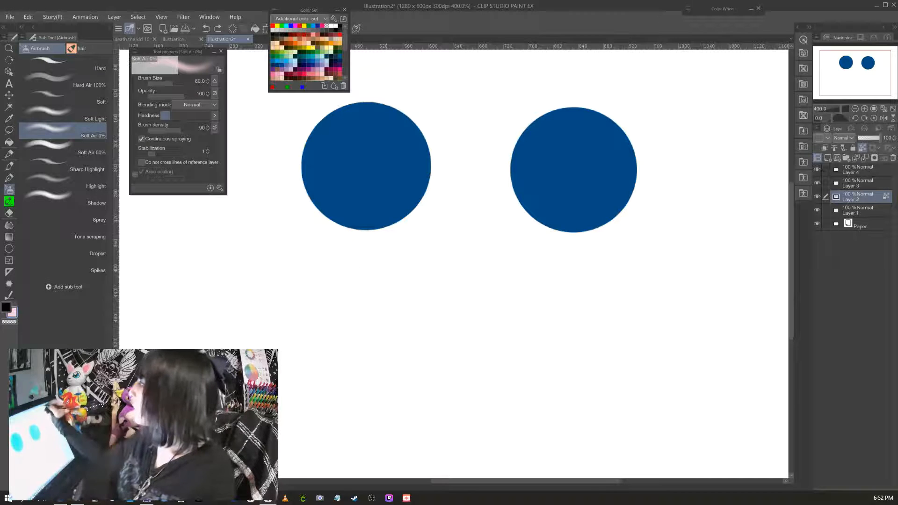
- Expand the Color Wheel and sample the second circle's blue, briefly trying a near-black shade before sampling the blue again
{"action": "left_click", "coordinate": [751, 9]}
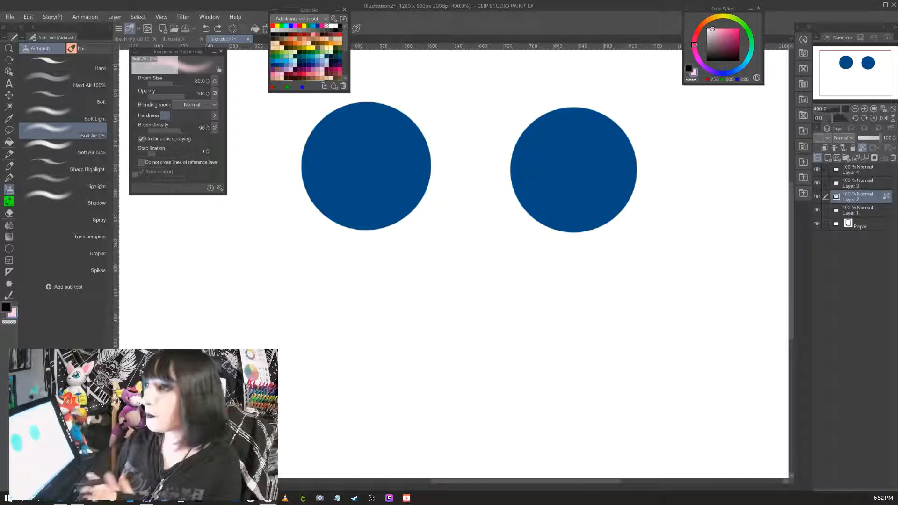
{"action": "right_click", "coordinate": [608, 178]}
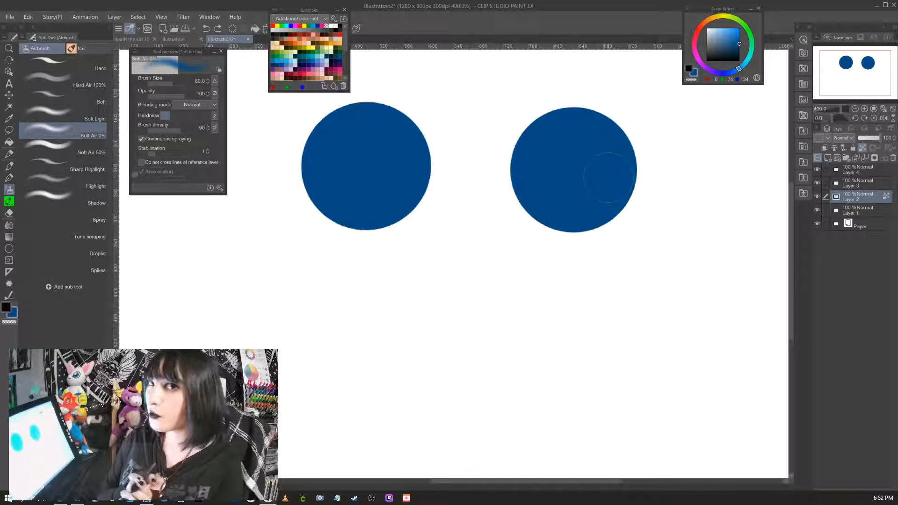
{"action": "left_click", "coordinate": [738, 59]}
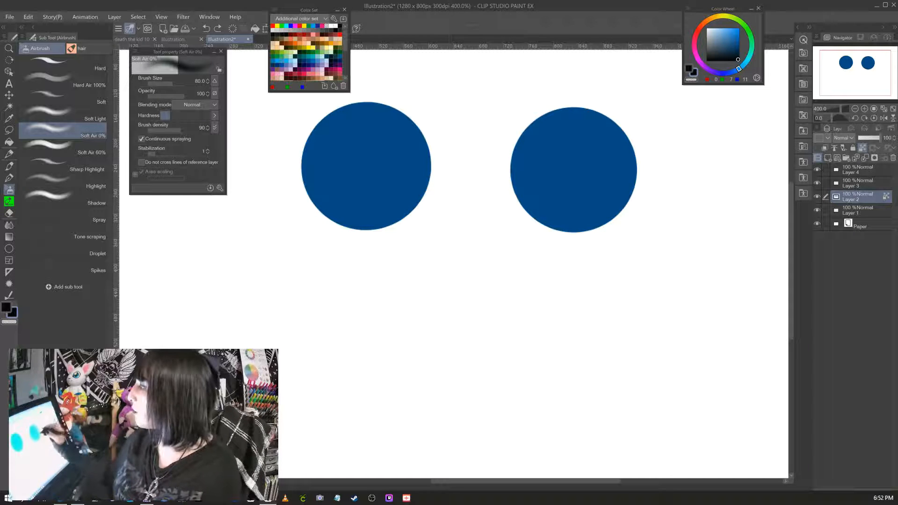
{"action": "right_click", "coordinate": [602, 149]}
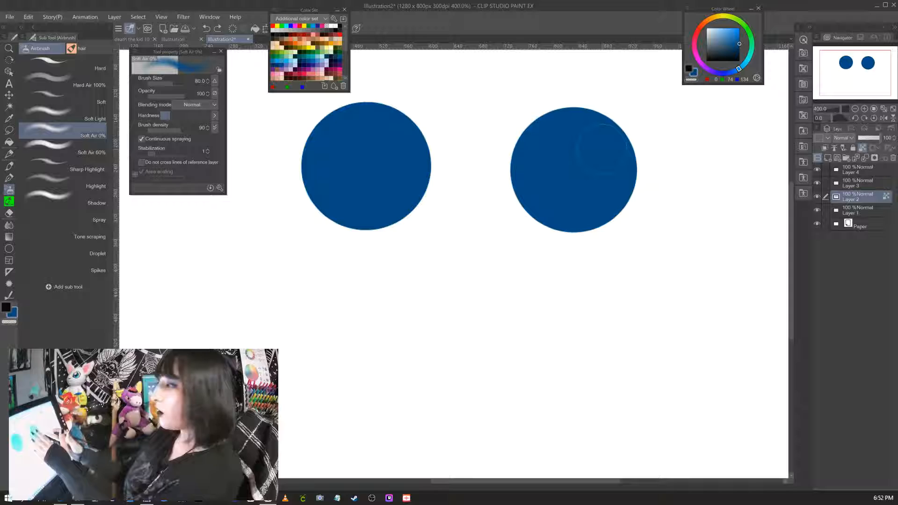
- Airbrush shading on the second circle's lower right side with blue RGB 23, 61, 135 and the darker RGB 19, 49, 106
{"action": "left_click_drag", "start_coordinate": [739, 68], "coordinate": [733, 43]}
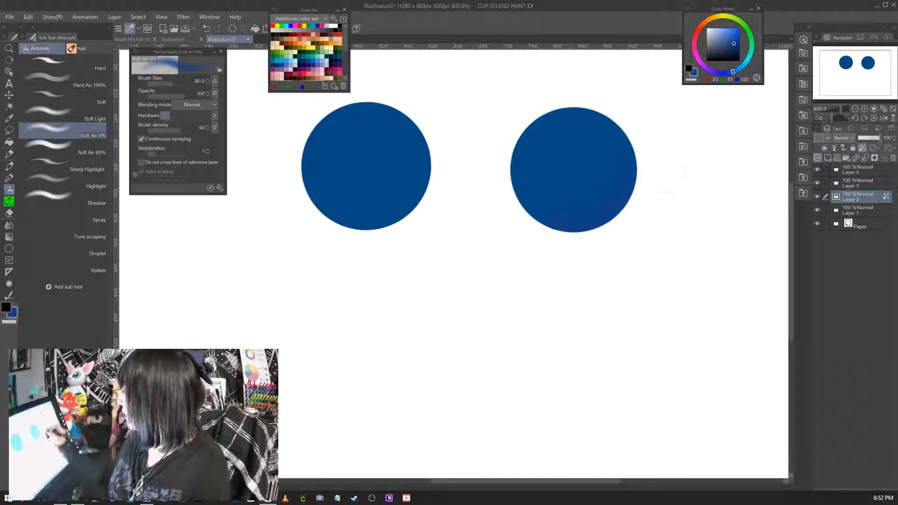
{"action": "left_click_drag", "start_coordinate": [633, 207], "coordinate": [552, 244]}
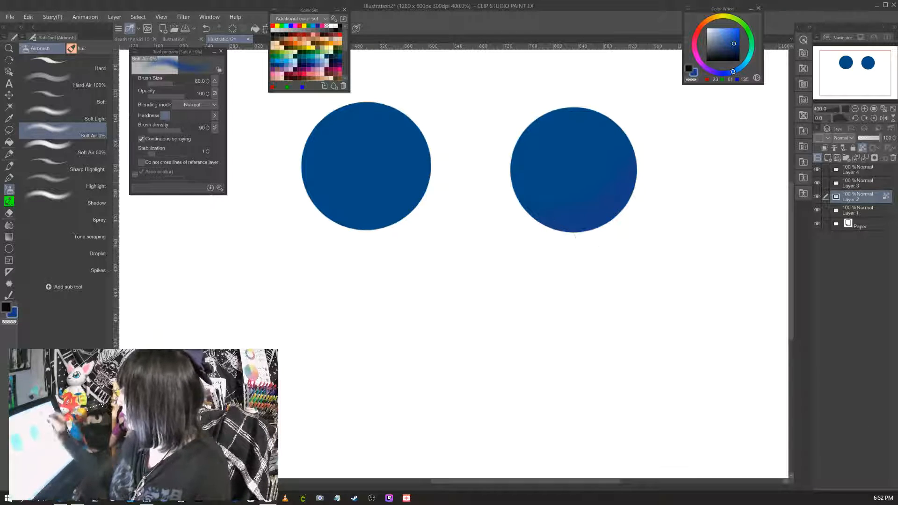
{"action": "left_click_drag", "start_coordinate": [734, 44], "coordinate": [733, 47]}
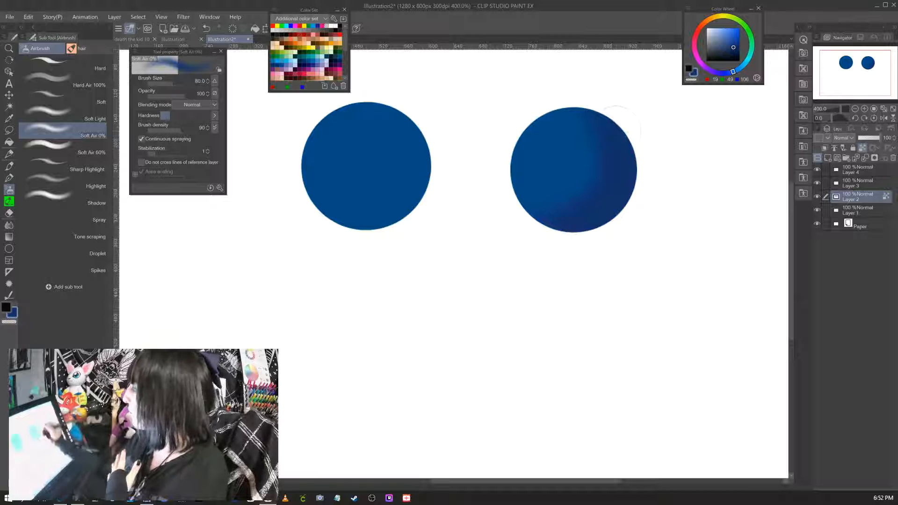
{"action": "left_click_drag", "start_coordinate": [613, 154], "coordinate": [573, 201]}
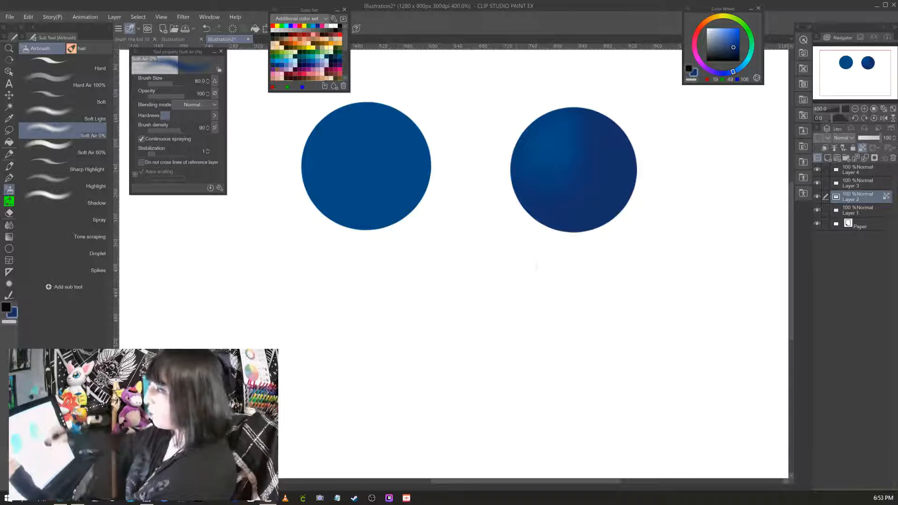
- Pick the darker navy RGB 14, 34, 73 and deepen the shadow along the second circle's lower right side
{"action": "key", "text": "ctrl+plus"}
{"action": "left_click_drag", "start_coordinate": [536, 118], "coordinate": [527, 293]}
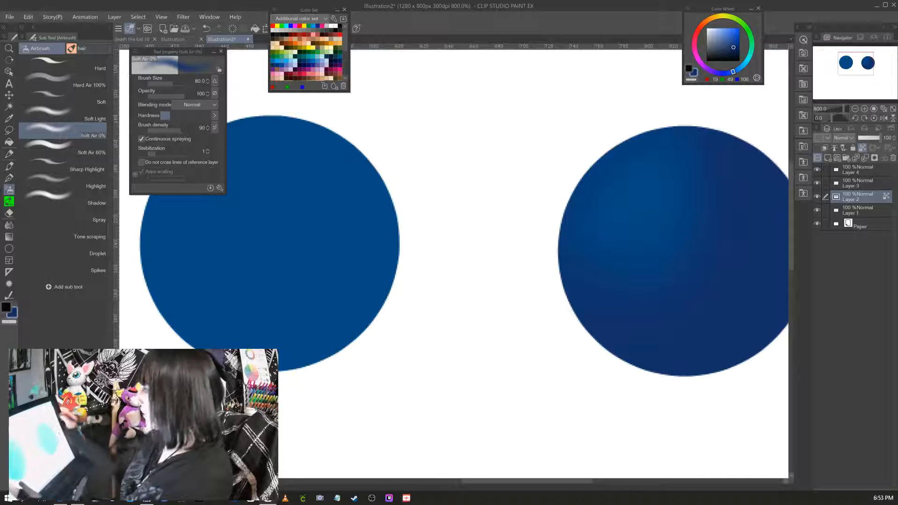
{"action": "key", "text": "ctrl+minus"}
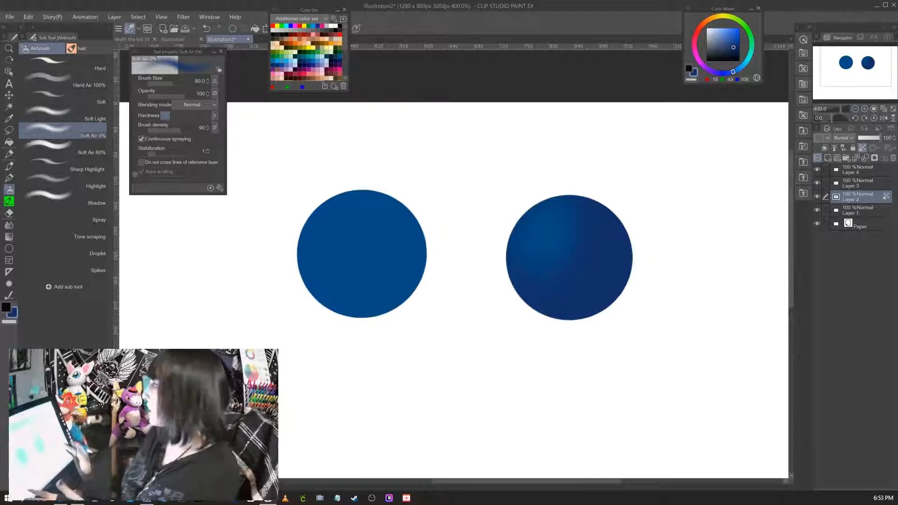
{"action": "left_click_drag", "start_coordinate": [733, 47], "coordinate": [733, 50]}
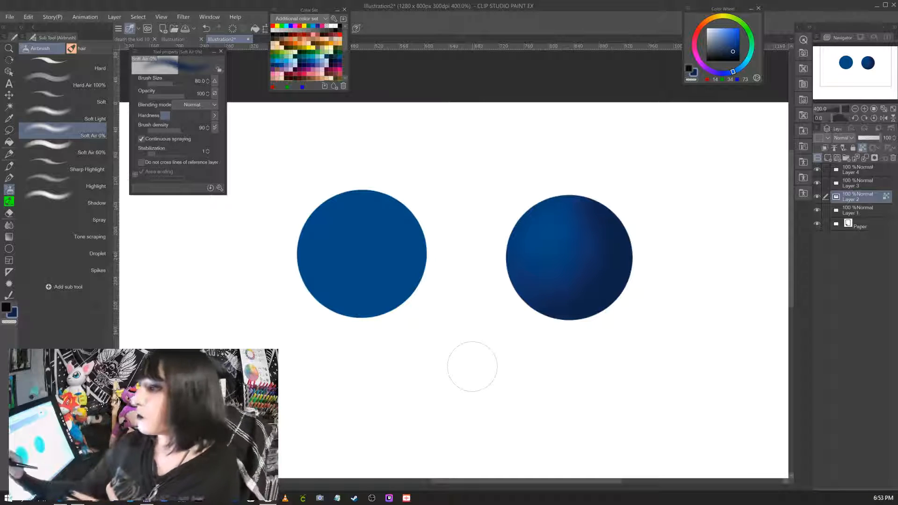
- Select the Highlight airbrush and add a new layer directly above Layer 2, clipped to the layer below
{"action": "left_click", "coordinate": [70, 183]}
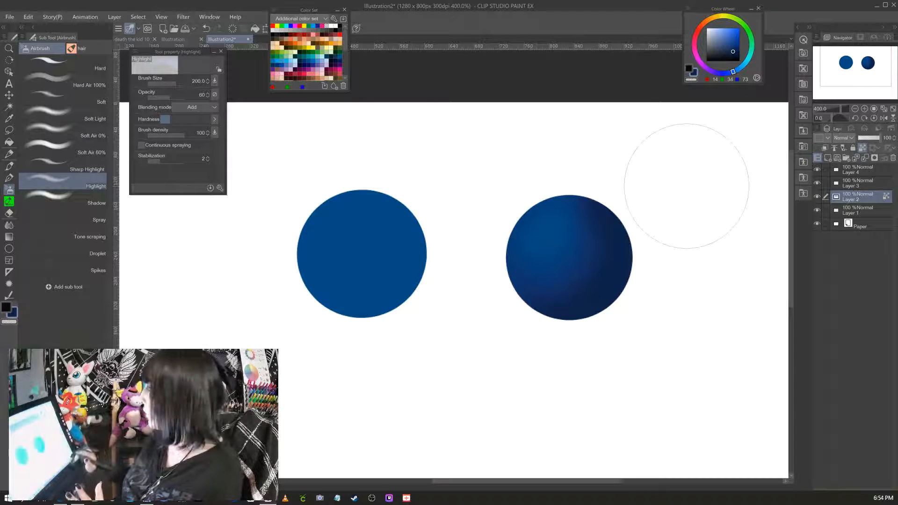
{"action": "left_click", "coordinate": [828, 158]}
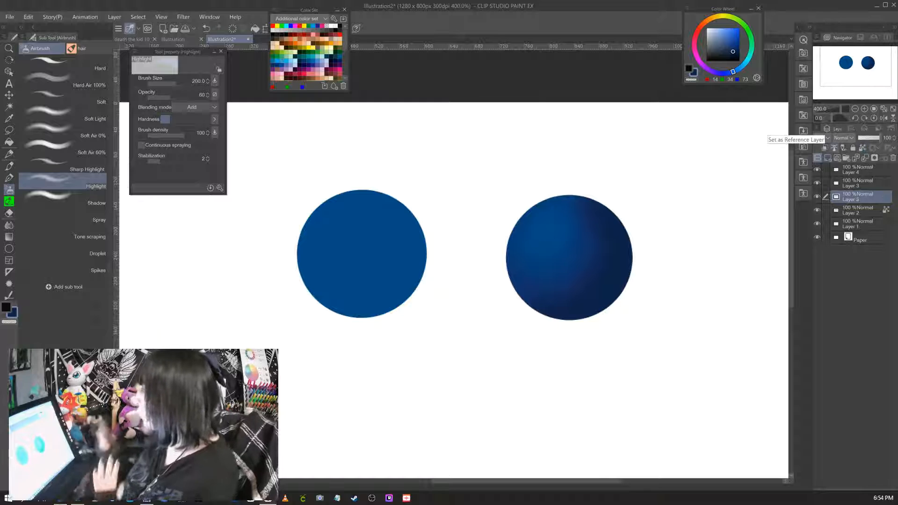
{"action": "left_click", "coordinate": [824, 148]}
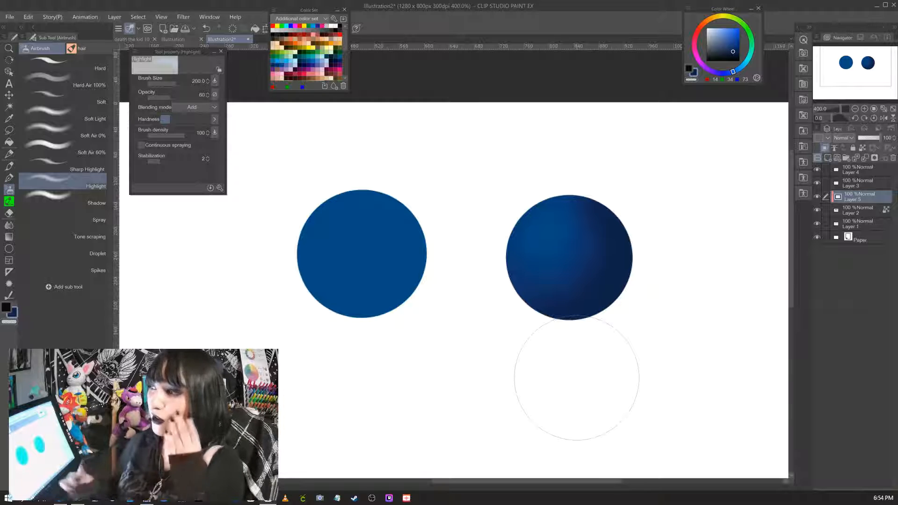
- Try the Soft Light airbrush, return to Soft Air 0%, and undo the test stroke on the clipped layer
{"action": "left_click", "coordinate": [62, 115]}
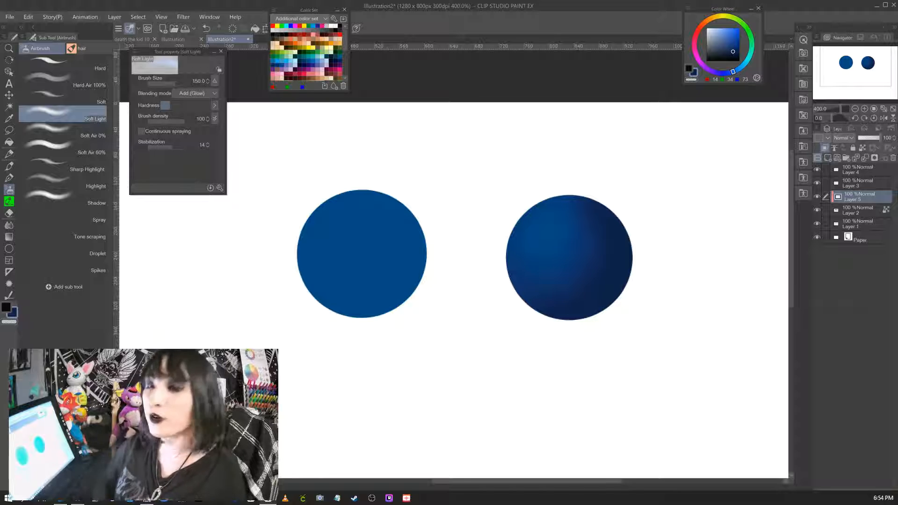
{"action": "left_click", "coordinate": [62, 132]}
{"action": "left_click", "coordinate": [63, 115]}
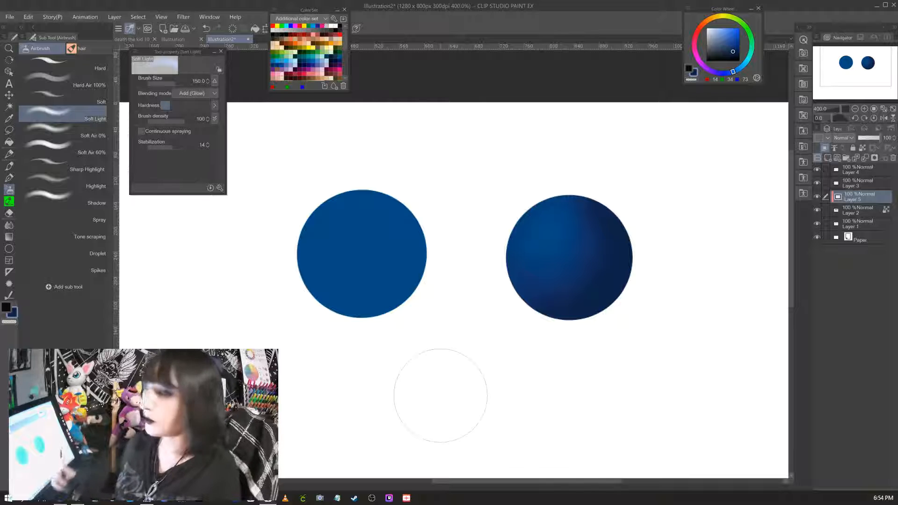
{"action": "left_click", "coordinate": [63, 133]}
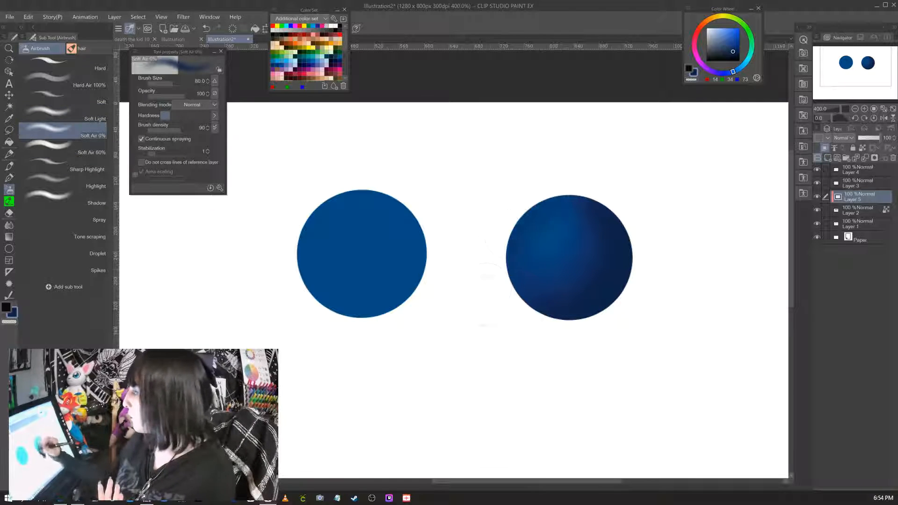
{"action": "key", "text": "ctrl+z"}
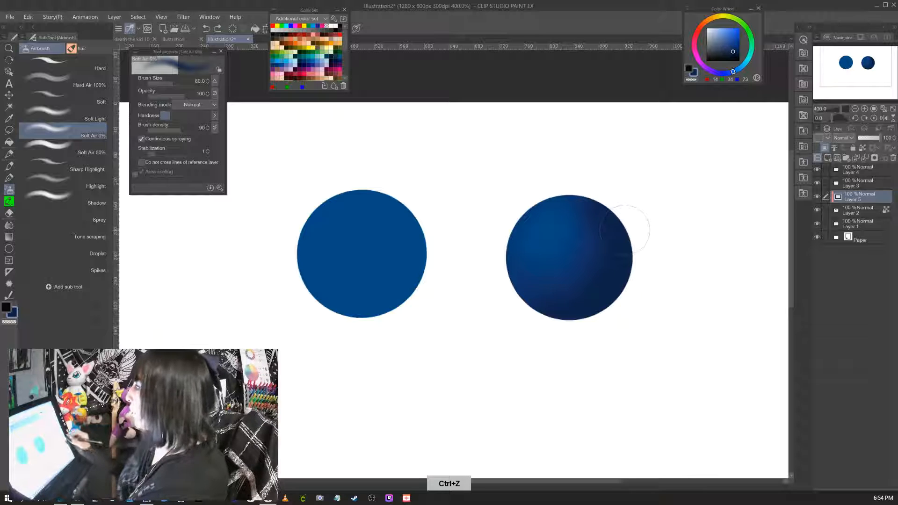
- Sample the circle's blue, lighten it to RGB 53, 143, 179, and airbrush a soft highlight on the second circle's upper left area
{"action": "right_click", "coordinate": [543, 239]}
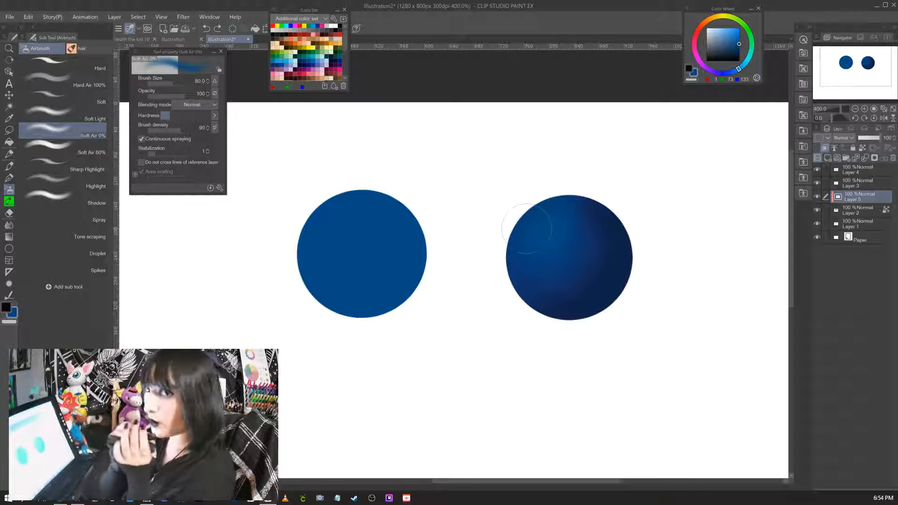
{"action": "right_click", "coordinate": [533, 228]}
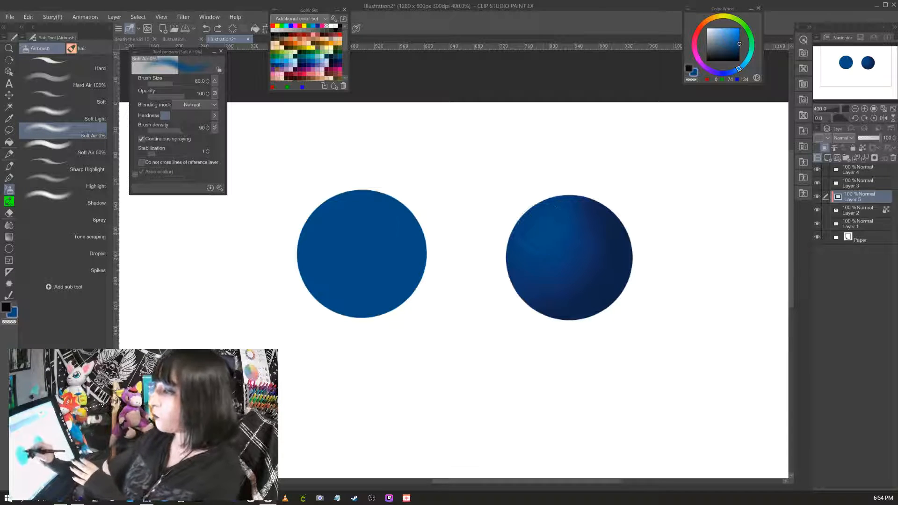
{"action": "right_click", "coordinate": [391, 231]}
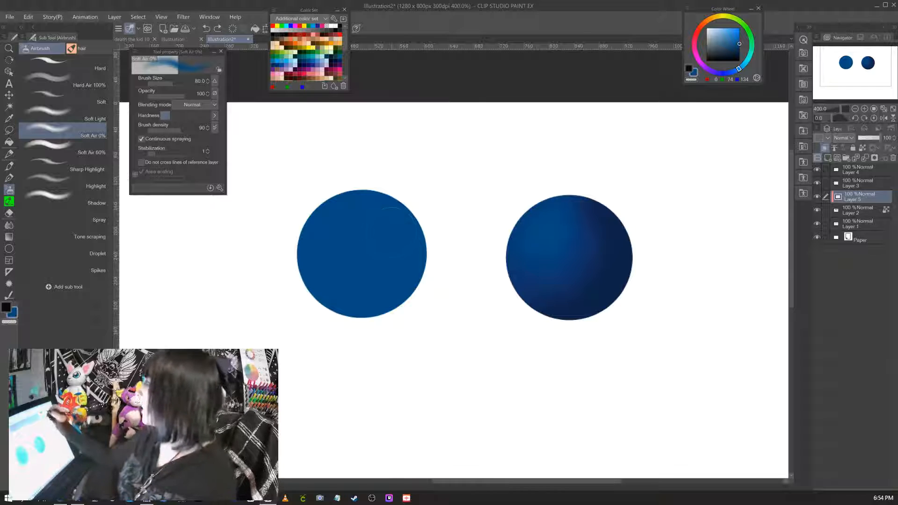
{"action": "left_click_drag", "start_coordinate": [739, 69], "coordinate": [742, 65]}
{"action": "left_click", "coordinate": [731, 40]}
{"action": "left_click", "coordinate": [730, 38]}
{"action": "mouse_move", "coordinate": [573, 198]}
{"action": "left_mouse_down"}
{"action": "mouse_move", "coordinate": [540, 232]}
{"action": "mouse_move", "coordinate": [543, 215]}
{"action": "mouse_move", "coordinate": [557, 264]}
{"action": "mouse_move", "coordinate": [577, 278]}
{"action": "left_mouse_up"}
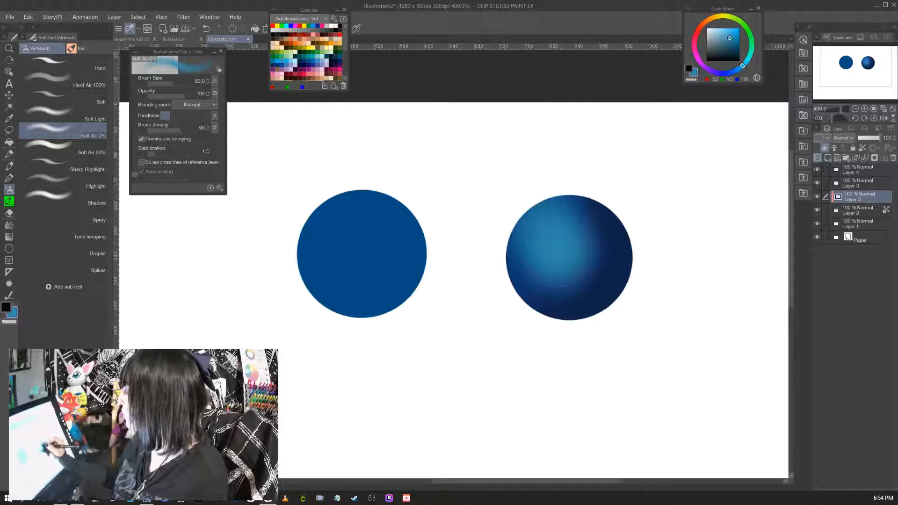
{"action": "mouse_move", "coordinate": [587, 261]}
{"action": "left_mouse_down"}
{"action": "mouse_move", "coordinate": [570, 283]}
{"action": "mouse_move", "coordinate": [575, 232]}
{"action": "mouse_move", "coordinate": [586, 226]}
{"action": "left_mouse_up"}
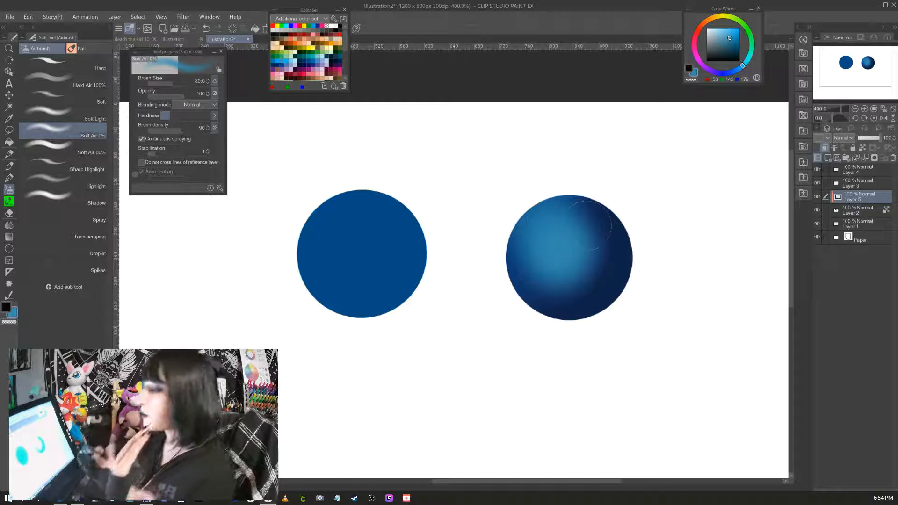
- Reduce the airbrush to size 40 and brighten the center of the highlight with progressively lighter blues up to RGB 125, 205, 238
{"action": "key", "text": "bracketleft"}
{"action": "key", "text": "bracketleft"}
{"action": "key", "text": "bracketleft"}
{"action": "key", "text": "bracketleft"}
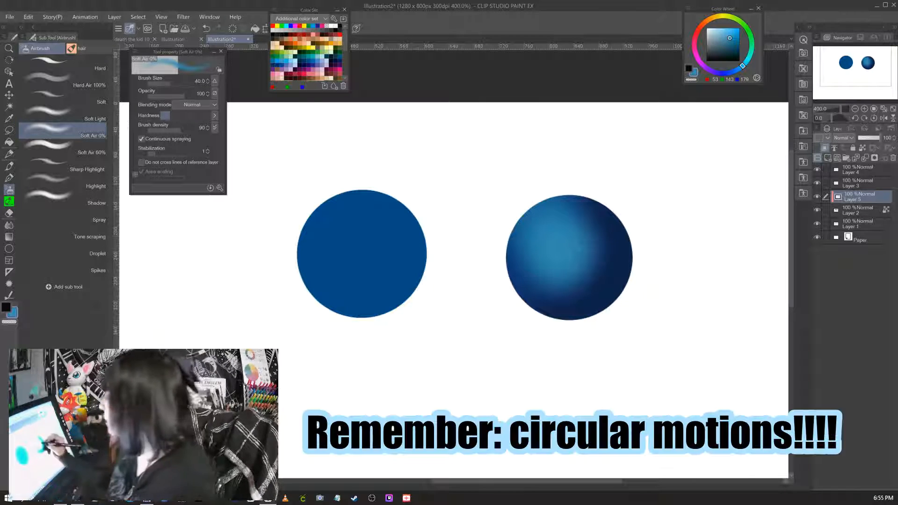
{"action": "left_click_drag", "start_coordinate": [729, 37], "coordinate": [726, 32]}
{"action": "mouse_move", "coordinate": [562, 234]}
{"action": "left_mouse_down"}
{"action": "mouse_move", "coordinate": [572, 240]}
{"action": "mouse_move", "coordinate": [567, 252]}
{"action": "left_mouse_up"}
{"action": "left_click_drag", "start_coordinate": [725, 32], "coordinate": [722, 30]}
{"action": "left_click_drag", "start_coordinate": [545, 221], "coordinate": [548, 225]}
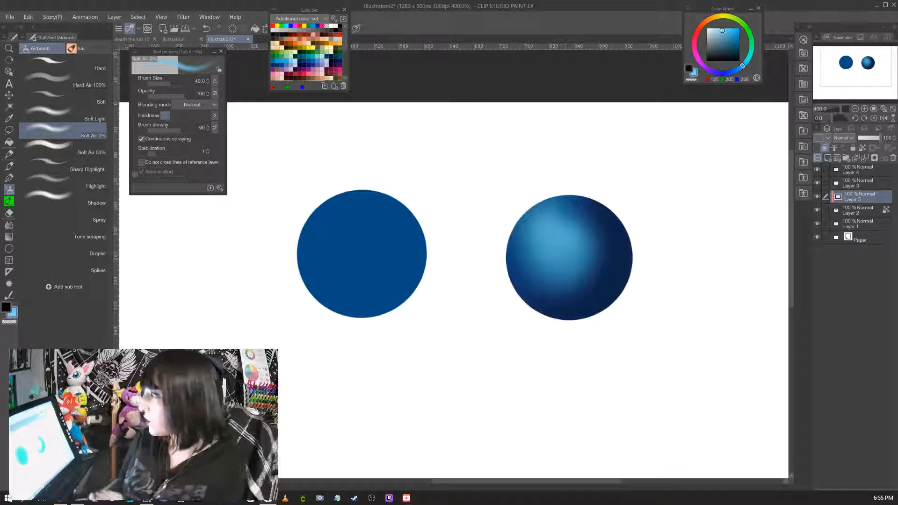
- Airbrush a soft light blue glow along the second circle's upper left edge on the clipped layer
{"action": "mouse_move", "coordinate": [526, 214]}
{"action": "left_mouse_down"}
{"action": "mouse_move", "coordinate": [511, 241]}
{"action": "mouse_move", "coordinate": [506, 220]}
{"action": "mouse_move", "coordinate": [561, 185]}
{"action": "left_mouse_up"}
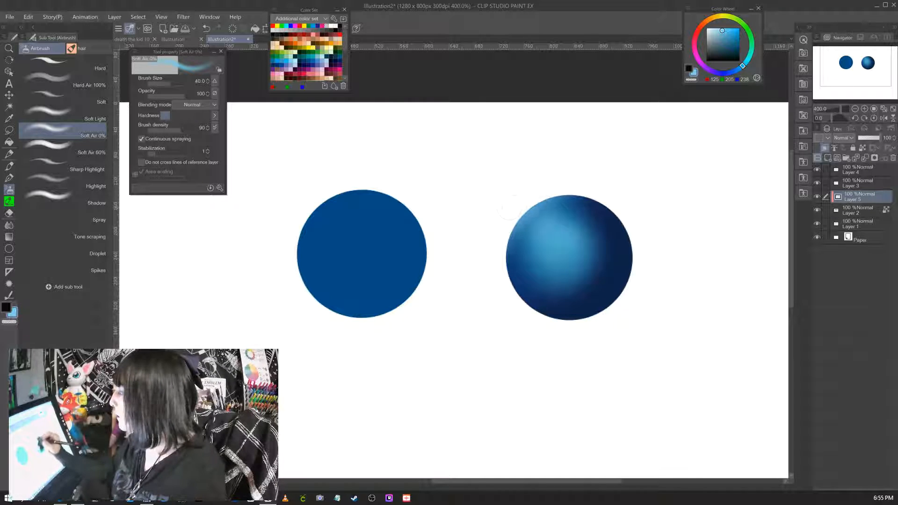
{"action": "left_click_drag", "start_coordinate": [518, 216], "coordinate": [581, 189]}
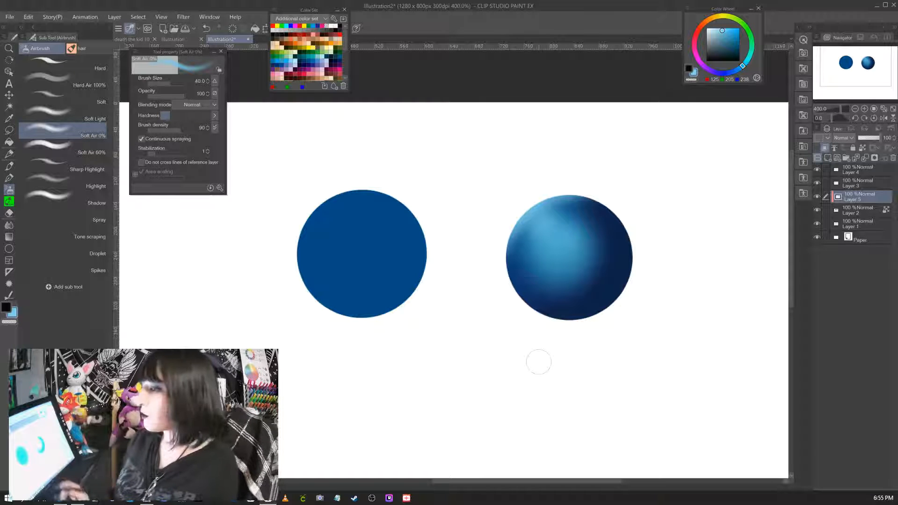
- Try the airbrush at size 20 for a light rim on the second circle's lower right edge and undo the strokes
{"action": "key", "text": "bracketleft"}
{"action": "key", "text": "bracketleft"}
{"action": "key", "text": "bracketleft"}
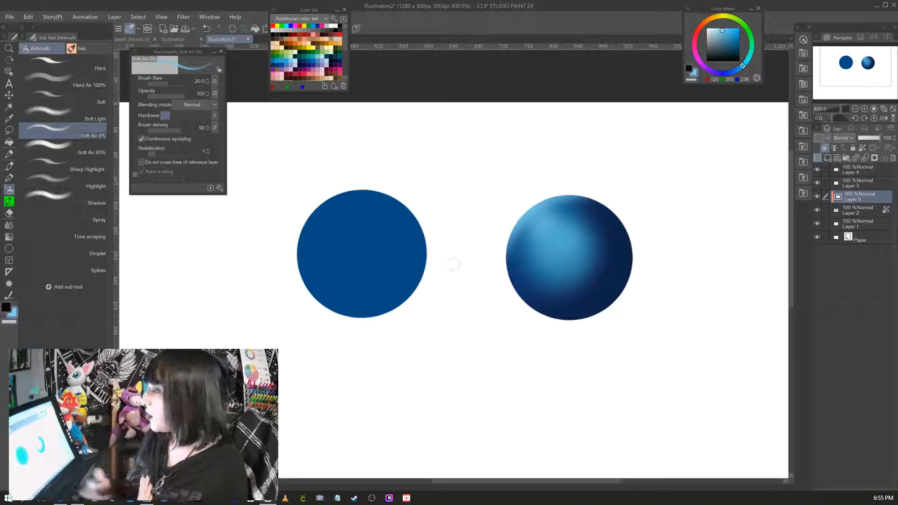
{"action": "mouse_move", "coordinate": [626, 280]}
{"action": "left_mouse_down"}
{"action": "mouse_move", "coordinate": [603, 310]}
{"action": "mouse_move", "coordinate": [632, 269]}
{"action": "mouse_move", "coordinate": [613, 298]}
{"action": "mouse_move", "coordinate": [578, 321]}
{"action": "left_mouse_up"}
{"action": "key", "text": "ctrl+z"}
{"action": "key", "text": "ctrl+z"}
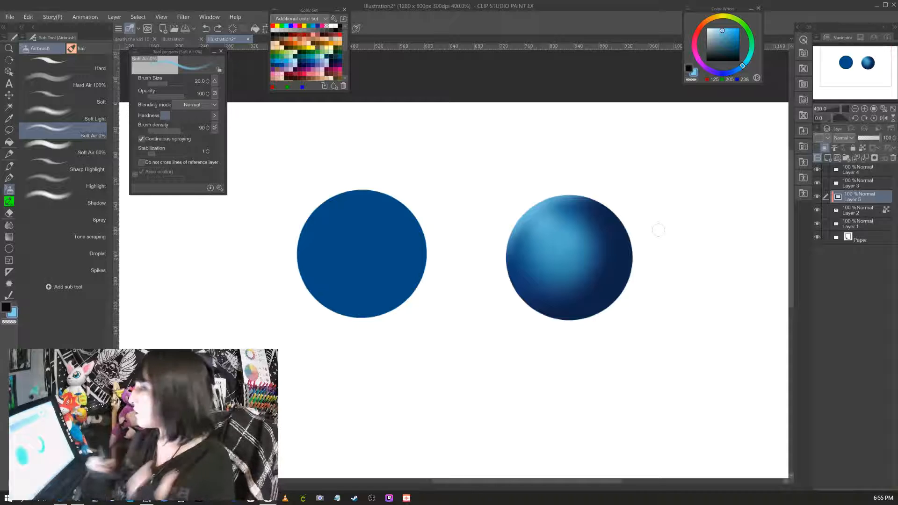
{"action": "mouse_move", "coordinate": [631, 272]}
{"action": "left_mouse_down"}
{"action": "mouse_move", "coordinate": [591, 314]}
{"action": "mouse_move", "coordinate": [628, 276]}
{"action": "left_mouse_up"}
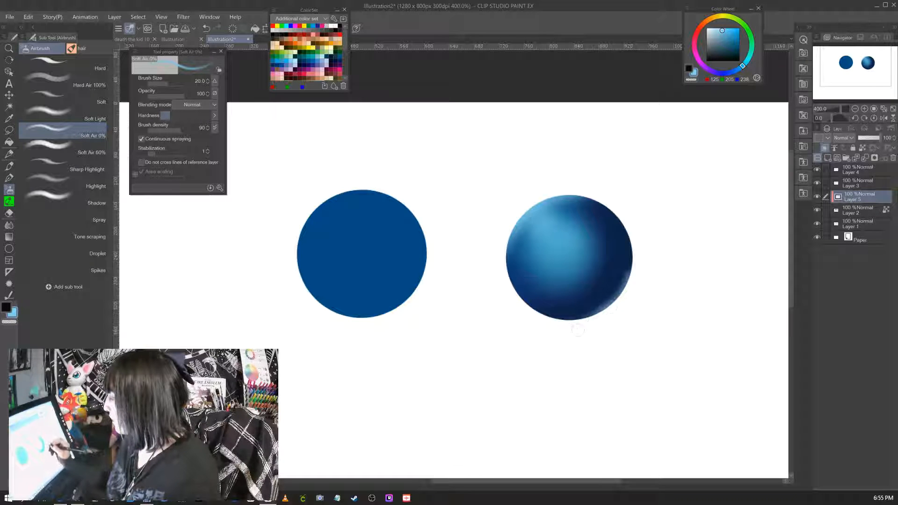
{"action": "key", "text": "ctrl+z"}
{"action": "key", "text": "ctrl+z"}
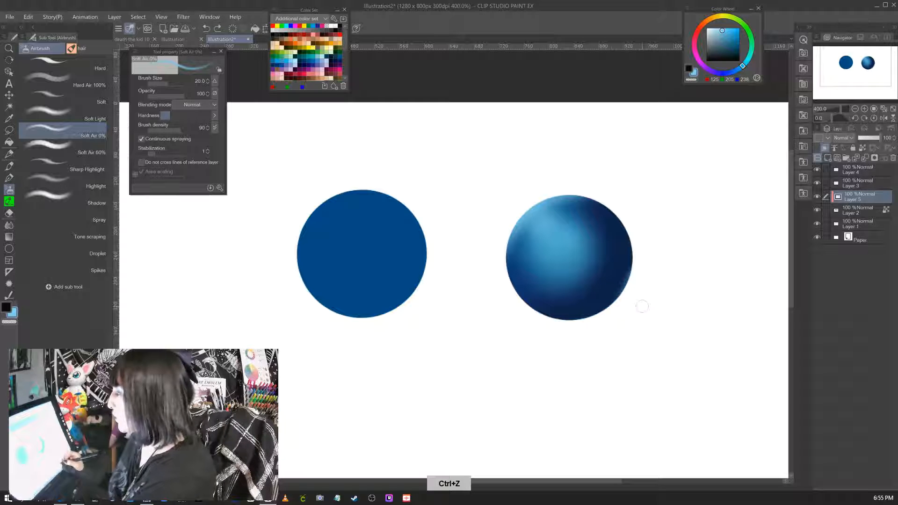
{"action": "key", "text": "ctrl+z"}
- Reduce the airbrush to size 12 and paint a thin light blue rim along the second circle's lower right edge
{"action": "key", "text": "bracketleft"}
{"action": "key", "text": "bracketleft"}
{"action": "key", "text": "bracketleft"}
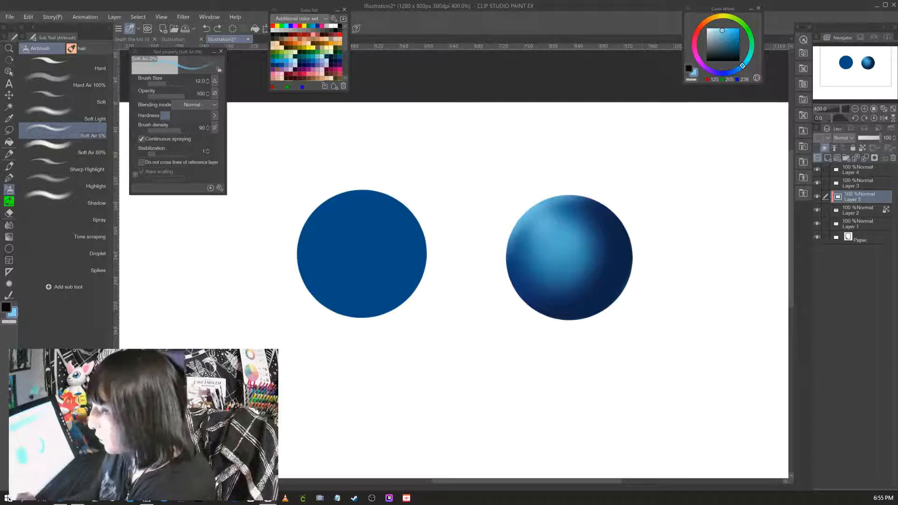
{"action": "left_click", "coordinate": [864, 109]}
{"action": "left_click_drag", "start_coordinate": [863, 66], "coordinate": [866, 67]}
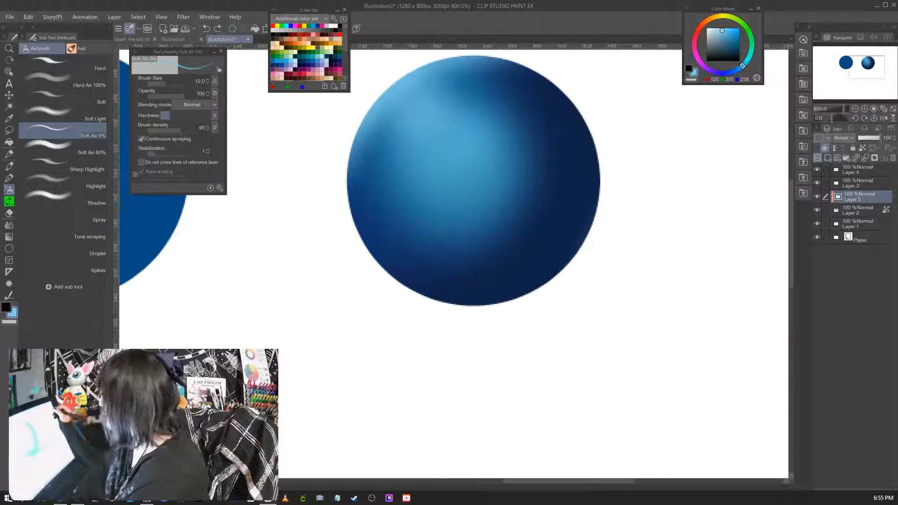
{"action": "left_click_drag", "start_coordinate": [529, 291], "coordinate": [576, 255]}
{"action": "mouse_move", "coordinate": [597, 203]}
{"action": "left_mouse_down"}
{"action": "mouse_move", "coordinate": [583, 240]}
{"action": "mouse_move", "coordinate": [510, 298]}
{"action": "mouse_move", "coordinate": [462, 307]}
{"action": "left_mouse_up"}
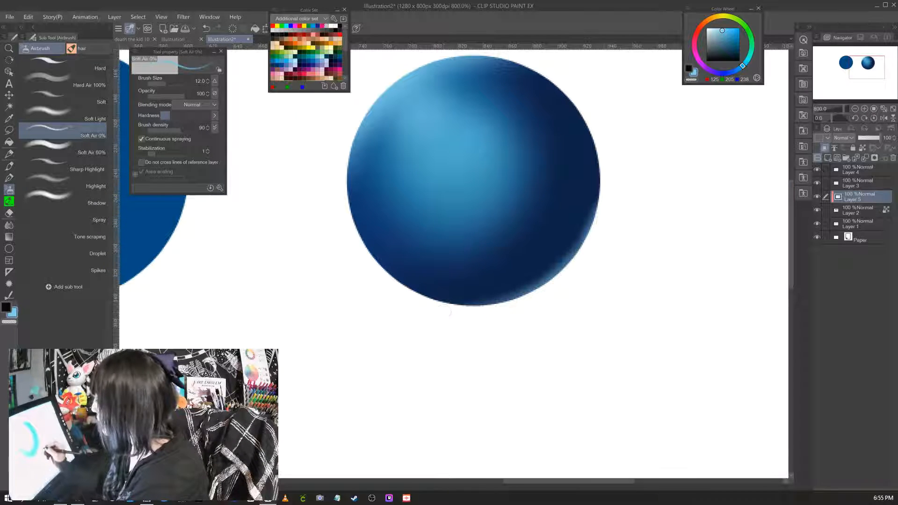
{"action": "mouse_move", "coordinate": [593, 216]}
{"action": "left_mouse_down"}
{"action": "mouse_move", "coordinate": [587, 236]}
{"action": "mouse_move", "coordinate": [514, 298]}
{"action": "left_mouse_up"}
{"action": "mouse_move", "coordinate": [443, 303]}
{"action": "left_mouse_down"}
{"action": "mouse_move", "coordinate": [419, 292]}
{"action": "mouse_move", "coordinate": [471, 307]}
{"action": "left_mouse_up"}
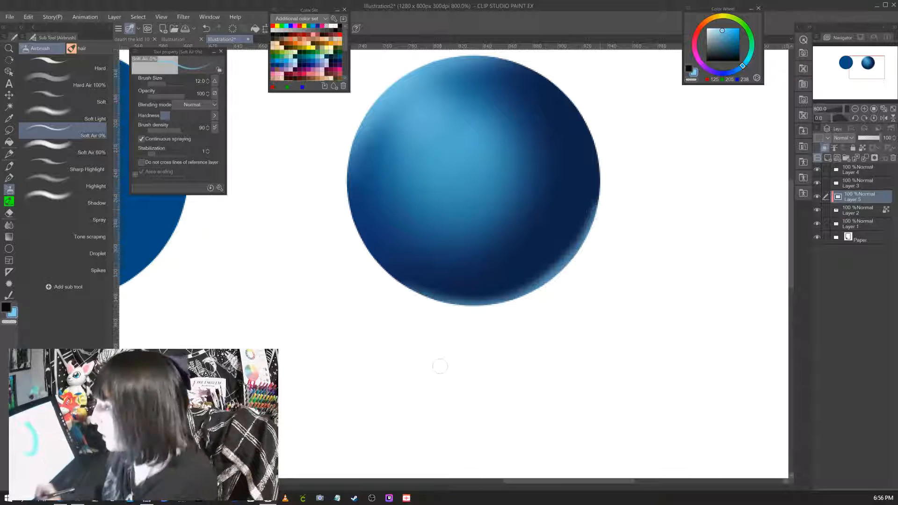
- Enlarge the airbrush to size 80 and soften the light rim along the second circle's lower right edge
{"action": "key", "text": "bracketright"}
{"action": "key", "text": "bracketright"}
{"action": "key", "text": "bracketright"}
{"action": "key", "text": "bracketright"}
{"action": "key", "text": "bracketright"}
{"action": "key", "text": "bracketright"}
{"action": "key", "text": "bracketright"}
{"action": "key", "text": "bracketright"}
{"action": "key", "text": "bracketright"}
{"action": "key", "text": "bracketright"}
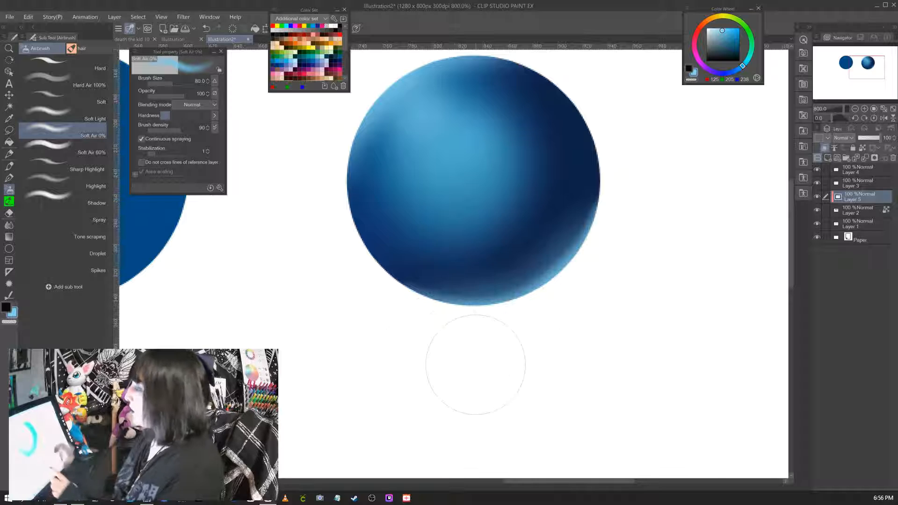
{"action": "left_click", "coordinate": [855, 109]}
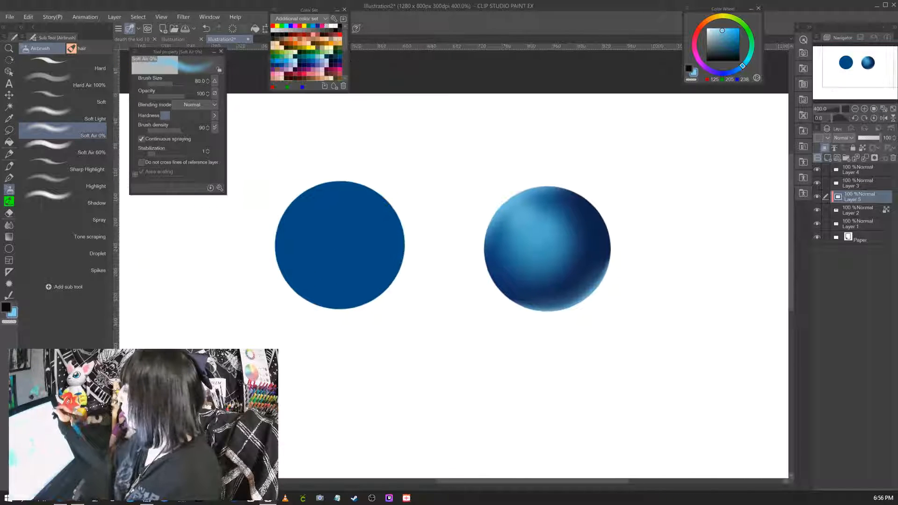
- Sample the dark blue RGB 14, 36, 77 from the shadow at the second circle's upper right
{"action": "left_click", "coordinate": [864, 109]}
{"action": "left_click_drag", "start_coordinate": [657, 224], "coordinate": [579, 233]}
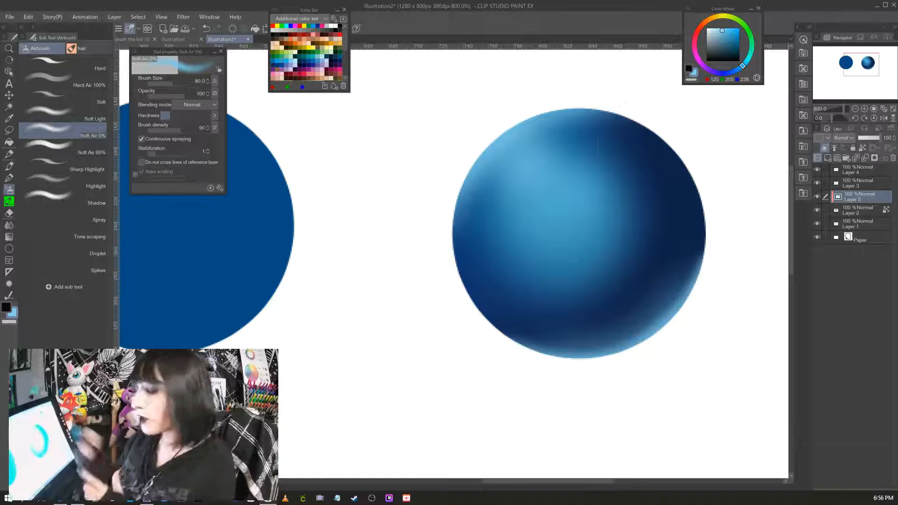
{"action": "right_click", "coordinate": [653, 148]}
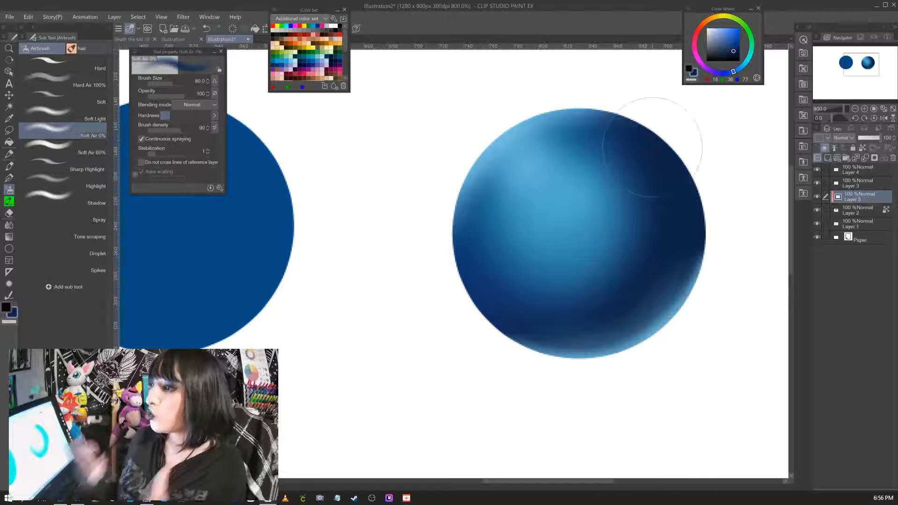
{"action": "key", "text": "alt"}
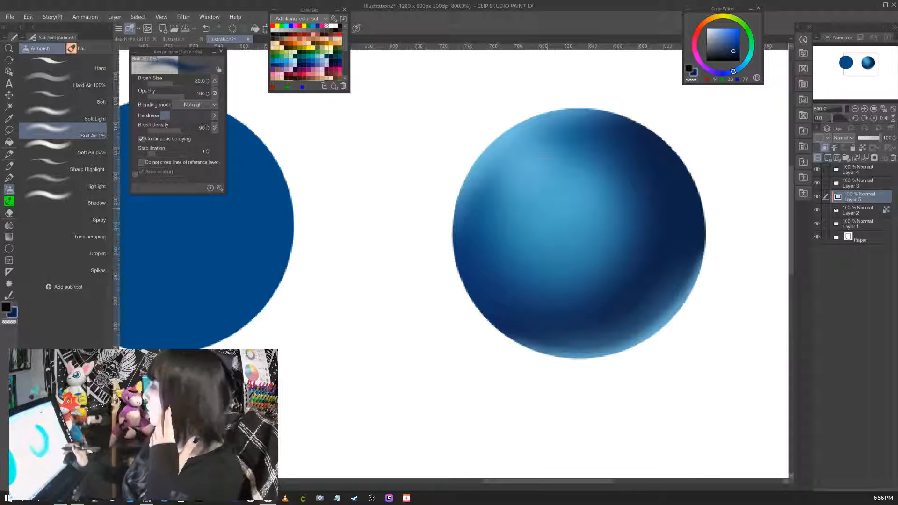
- Select Layer 2, switch to the Highlight airbrush, and pick a pale blue from the color set
{"action": "left_click", "coordinate": [860, 211]}
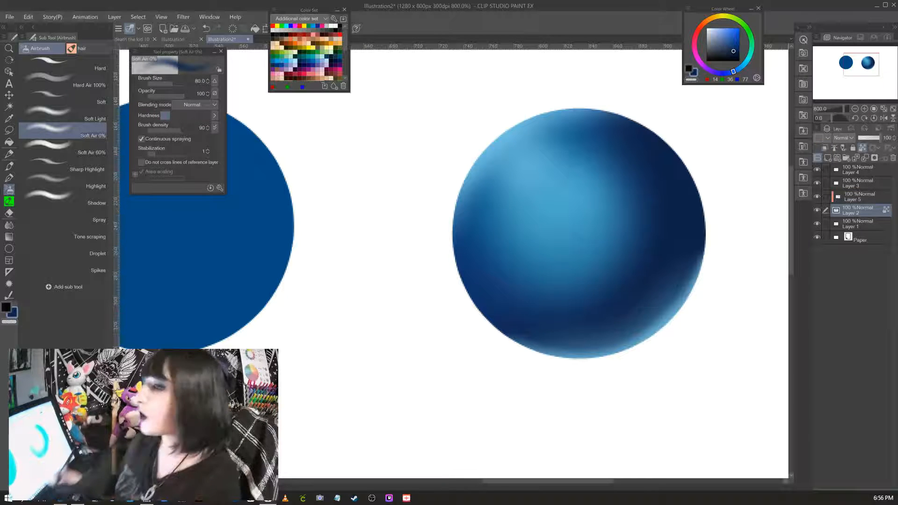
{"action": "left_click", "coordinate": [63, 182]}
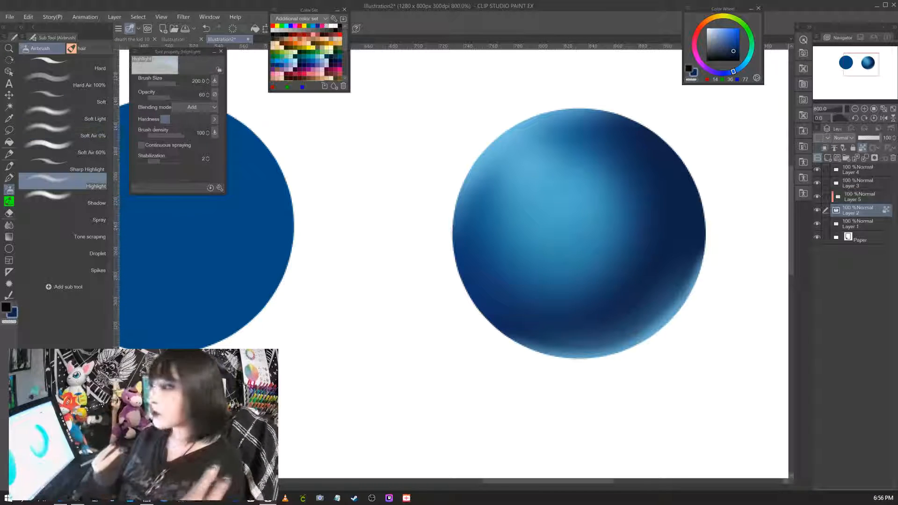
{"action": "mouse_move", "coordinate": [733, 72]}
{"action": "left_mouse_down"}
{"action": "mouse_move", "coordinate": [747, 60]}
{"action": "mouse_move", "coordinate": [742, 65]}
{"action": "left_mouse_up"}
{"action": "left_click_drag", "start_coordinate": [726, 34], "coordinate": [720, 30]}
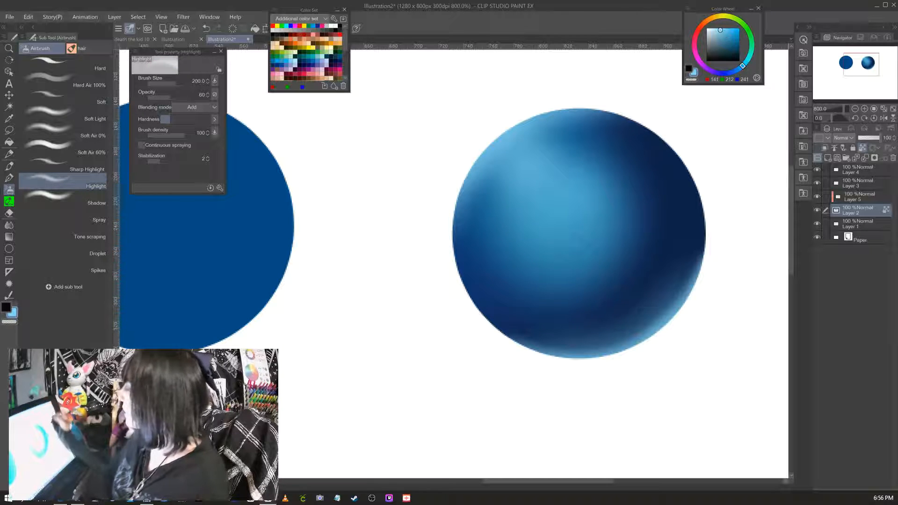
{"action": "left_click", "coordinate": [295, 62]}
{"action": "left_click", "coordinate": [295, 57]}
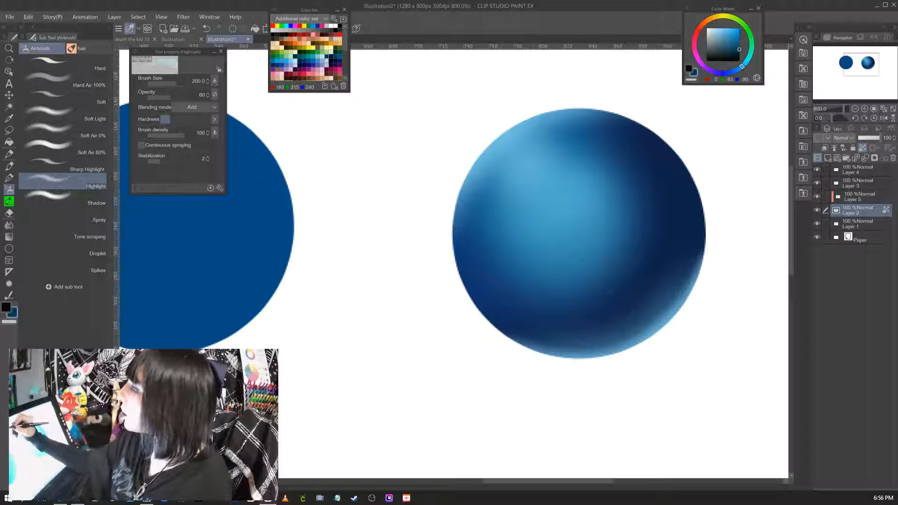
{"action": "left_click", "coordinate": [295, 63]}
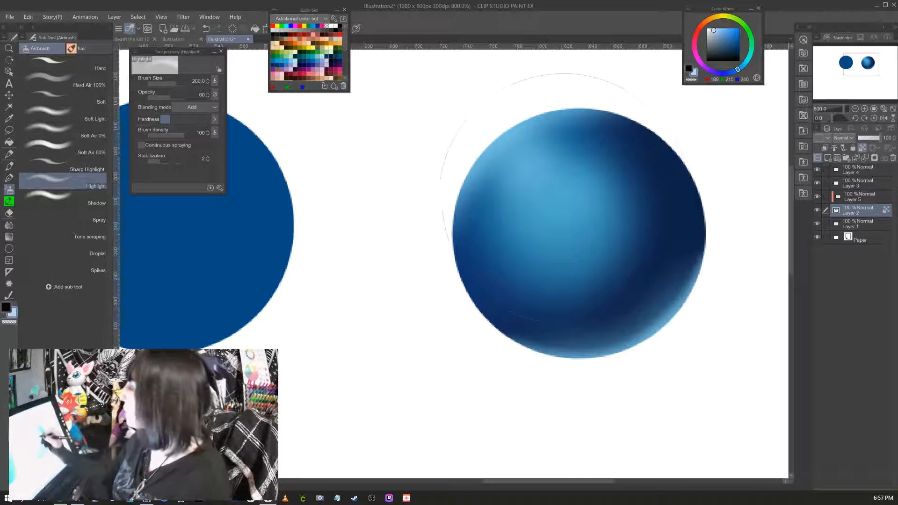
- Try broad size 200 Highlight strokes across the second circle, undo them, and restore the soft glow on its lower right edge
{"action": "left_click_drag", "start_coordinate": [505, 220], "coordinate": [475, 250]}
{"action": "mouse_move", "coordinate": [528, 141]}
{"action": "left_mouse_down"}
{"action": "mouse_move", "coordinate": [624, 112]}
{"action": "mouse_move", "coordinate": [641, 121]}
{"action": "left_mouse_up"}
{"action": "mouse_move", "coordinate": [468, 313]}
{"action": "left_mouse_down"}
{"action": "mouse_move", "coordinate": [602, 372]}
{"action": "mouse_move", "coordinate": [728, 250]}
{"action": "mouse_move", "coordinate": [508, 389]}
{"action": "mouse_move", "coordinate": [480, 367]}
{"action": "left_mouse_up"}
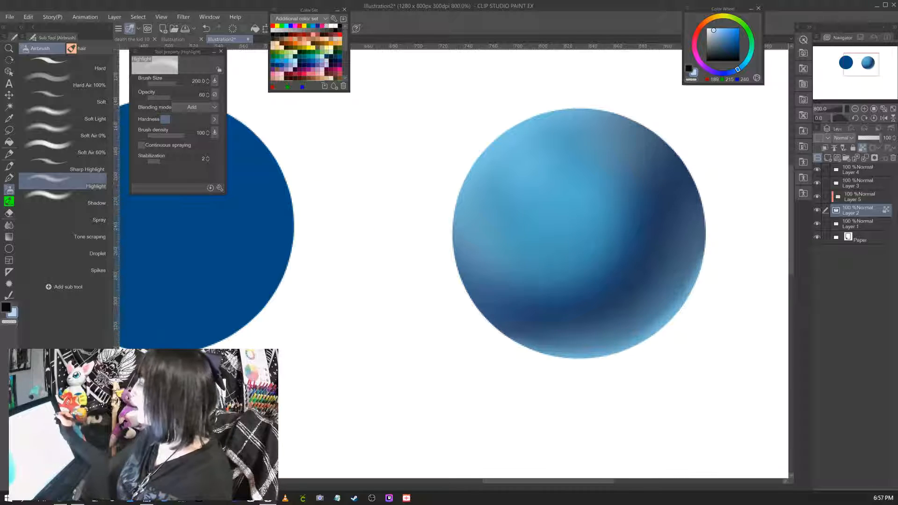
{"action": "left_click", "coordinate": [855, 109]}
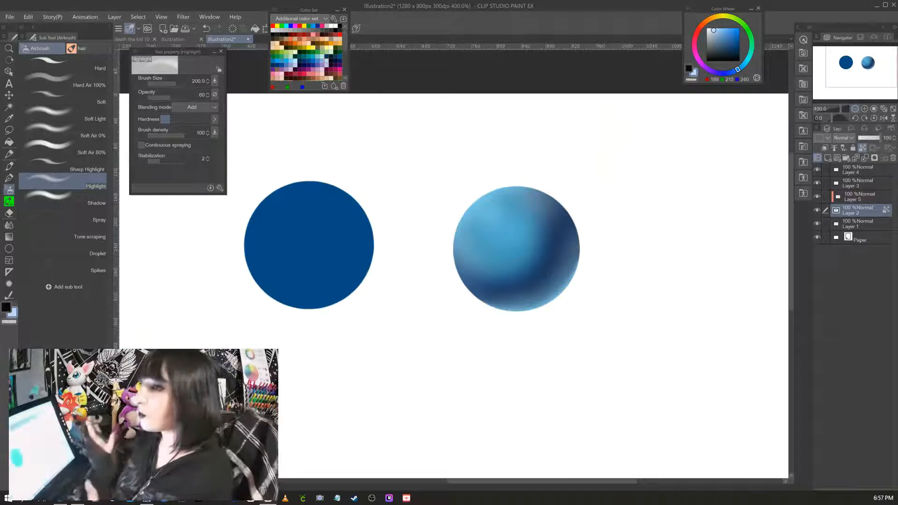
{"action": "key", "text": "ctrl+z"}
{"action": "key", "text": "ctrl+z"}
{"action": "key", "text": "ctrl+z"}
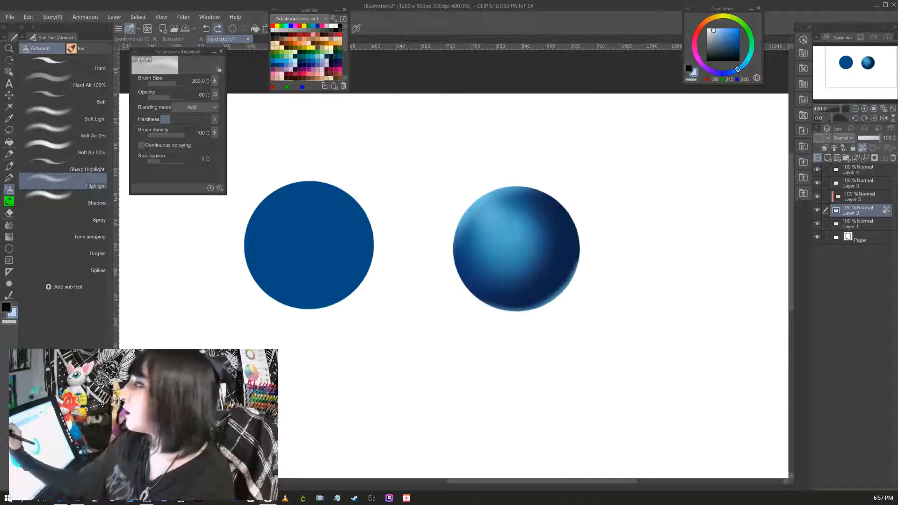
{"action": "left_click_drag", "start_coordinate": [589, 276], "coordinate": [512, 327]}
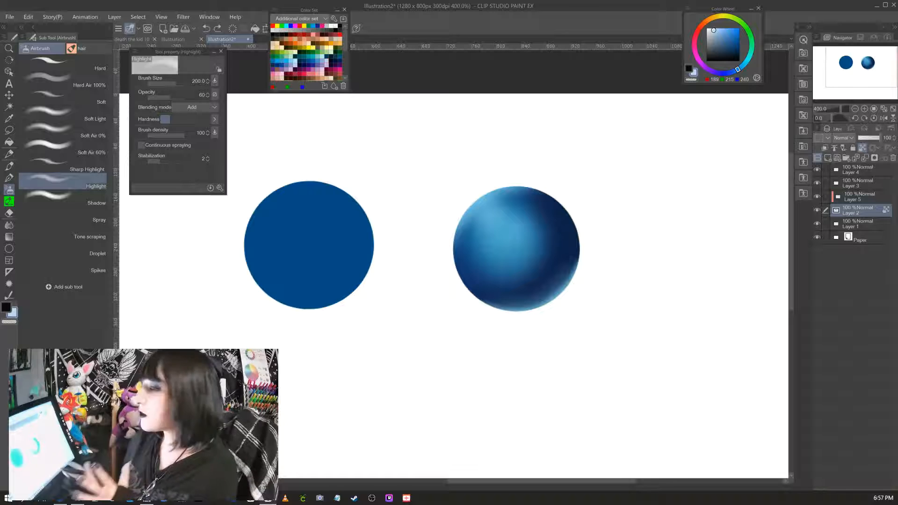
- Reduce the Highlight airbrush to size 40, set the color to RGB 243, 243, 243, and undo a test crescent on the central highlight
{"action": "left_click", "coordinate": [167, 84]}
{"action": "key", "text": "bracketright"}
{"action": "key", "text": "bracketright"}
{"action": "key", "text": "bracketright"}
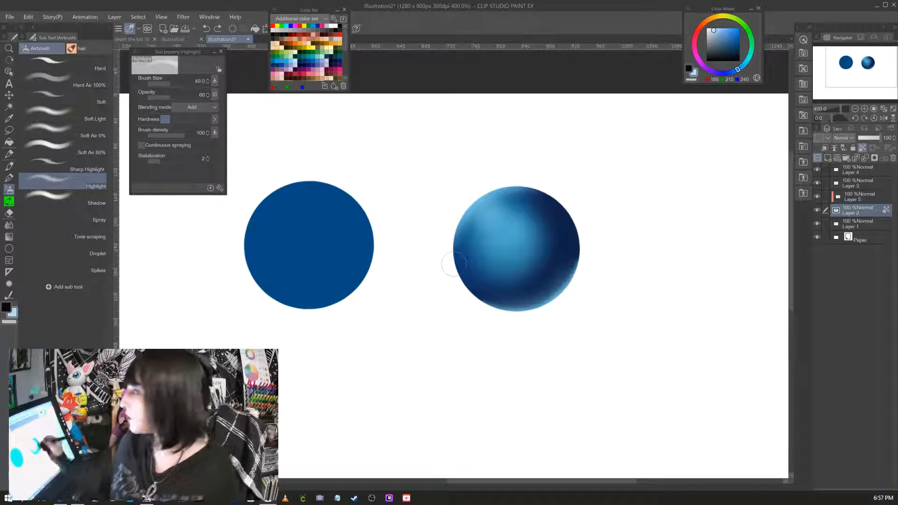
{"action": "left_click", "coordinate": [864, 108]}
{"action": "left_click", "coordinate": [864, 61]}
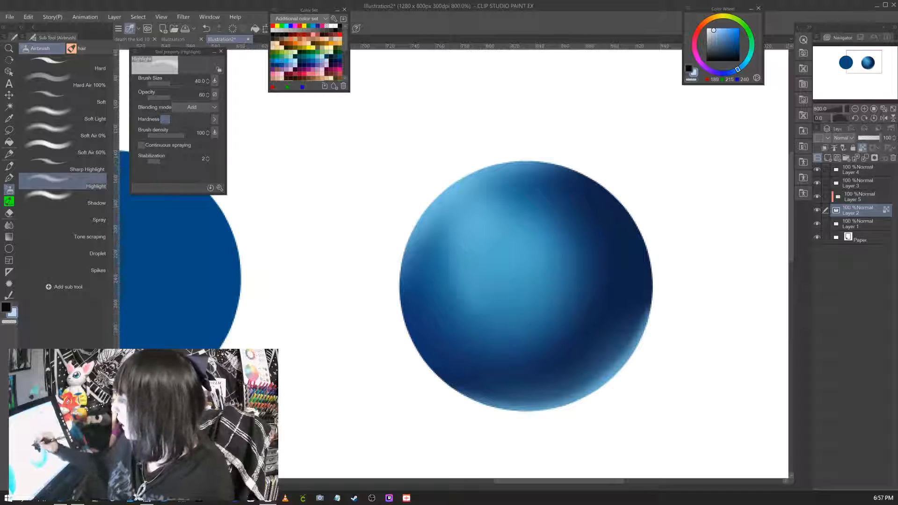
{"action": "left_click", "coordinate": [335, 26]}
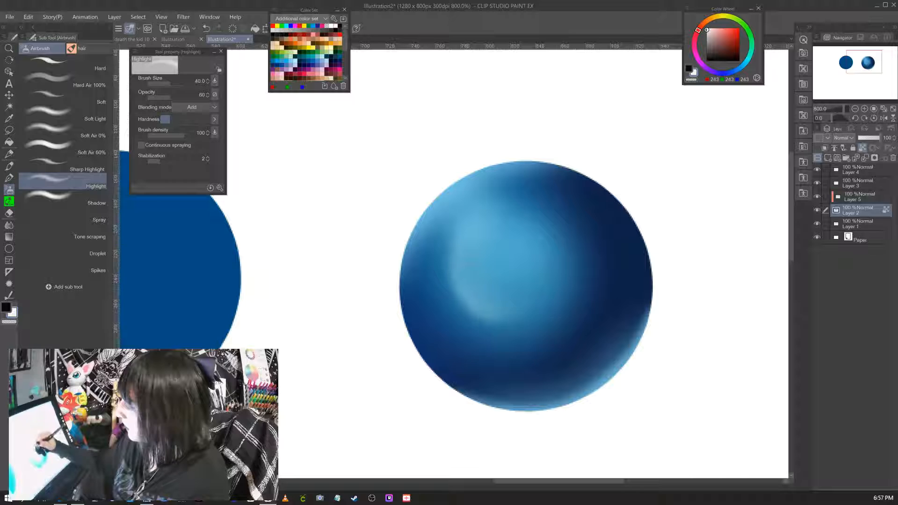
{"action": "left_click_drag", "start_coordinate": [468, 327], "coordinate": [561, 293]}
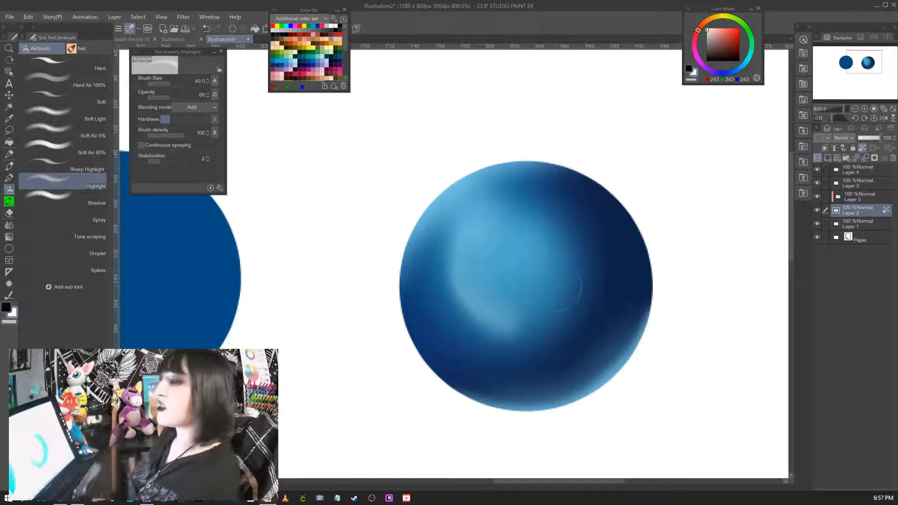
{"action": "key", "text": "ctrl+z"}
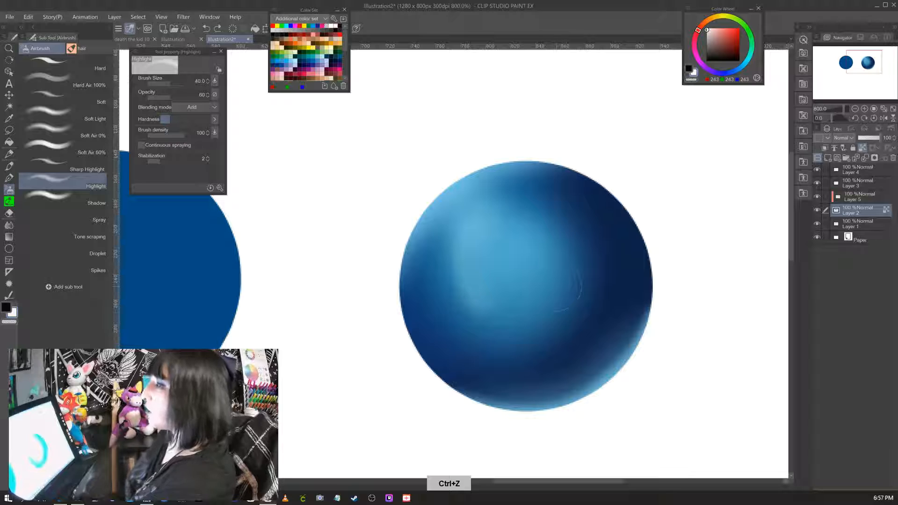
- Switch to the Soft Light airbrush, test it at size 150 on the second circle, and undo the stroke
{"action": "left_click", "coordinate": [62, 114]}
{"action": "left_click", "coordinate": [63, 131]}
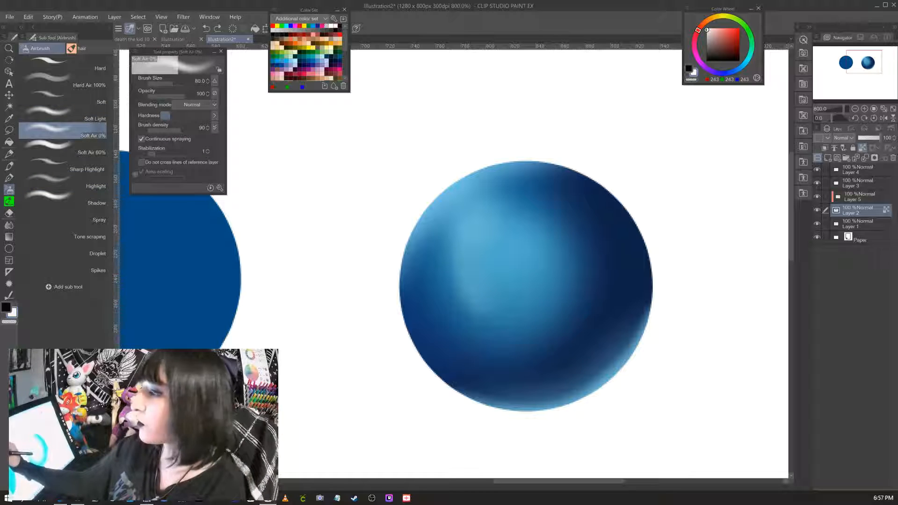
{"action": "left_click", "coordinate": [63, 114]}
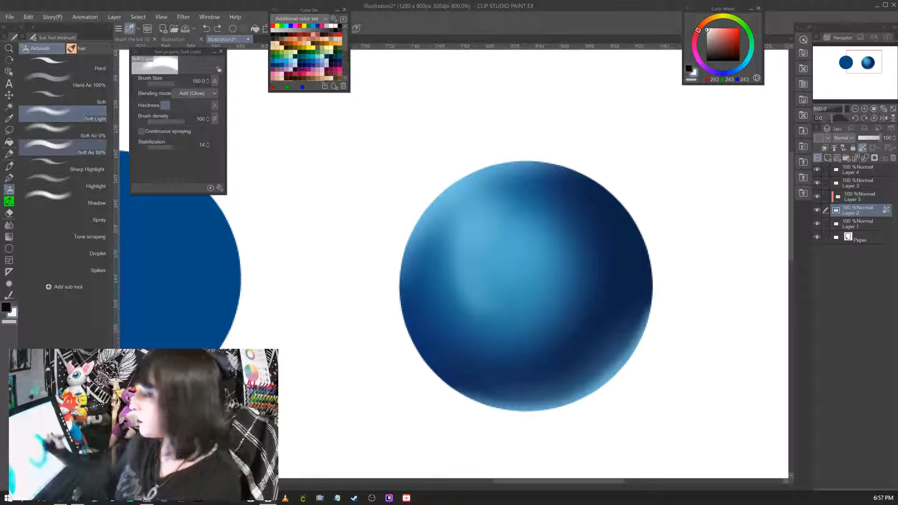
{"action": "key", "text": "ctrl+z"}
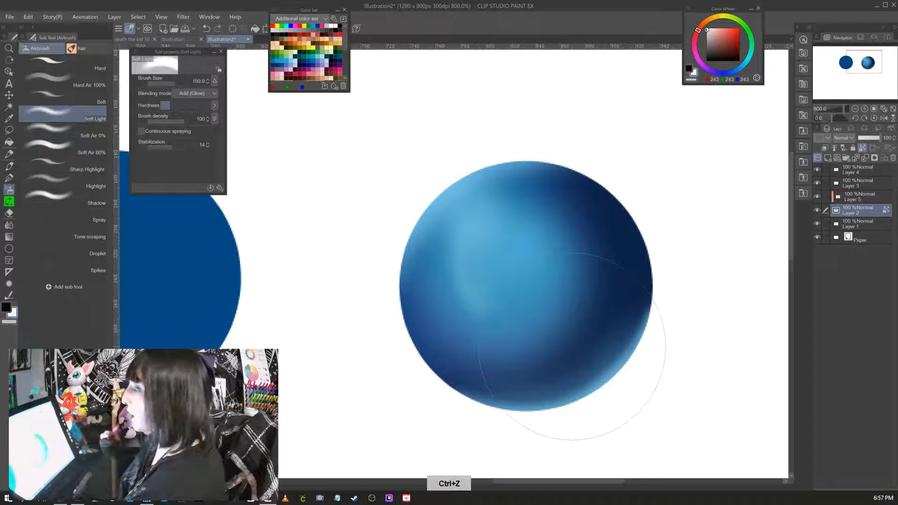
- Reduce the Soft Light airbrush to size 20 and paint near-white glows on the central highlight's left side and the circle's upper left edge
{"action": "left_click", "coordinate": [168, 84]}
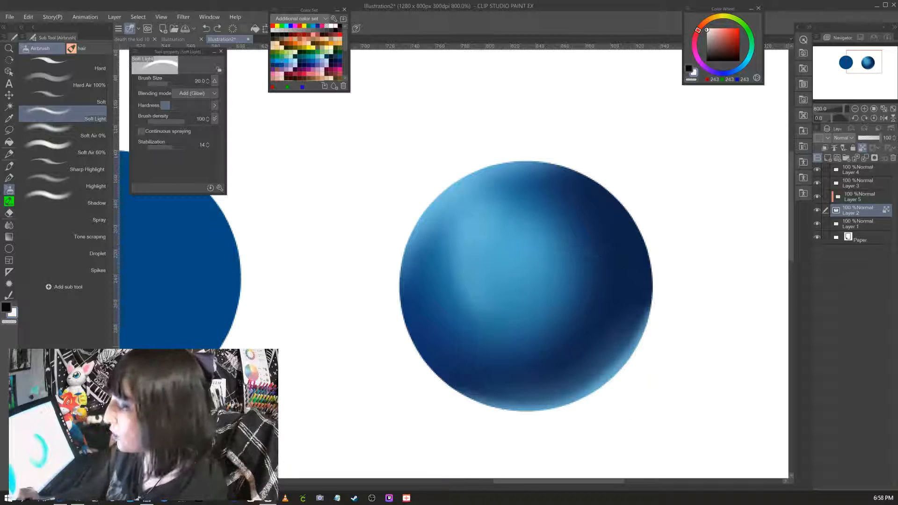
{"action": "mouse_move", "coordinate": [461, 248]}
{"action": "left_mouse_down"}
{"action": "mouse_move", "coordinate": [470, 297]}
{"action": "mouse_move", "coordinate": [489, 318]}
{"action": "left_mouse_up"}
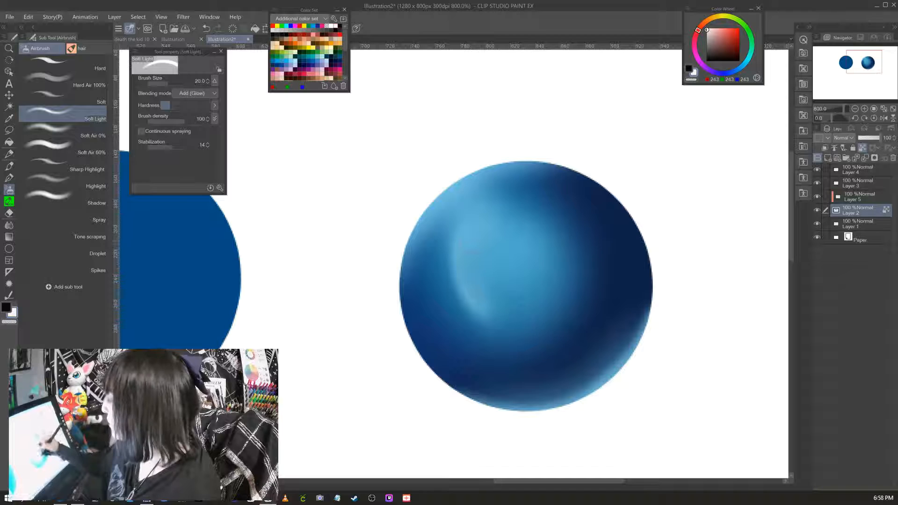
{"action": "mouse_move", "coordinate": [489, 176]}
{"action": "left_mouse_down"}
{"action": "mouse_move", "coordinate": [443, 206]}
{"action": "mouse_move", "coordinate": [410, 243]}
{"action": "left_mouse_up"}
{"action": "left_click_drag", "start_coordinate": [540, 168], "coordinate": [458, 201]}
{"action": "mouse_move", "coordinate": [408, 259]}
{"action": "left_mouse_down"}
{"action": "mouse_move", "coordinate": [564, 173]}
{"action": "mouse_move", "coordinate": [406, 264]}
{"action": "left_mouse_up"}
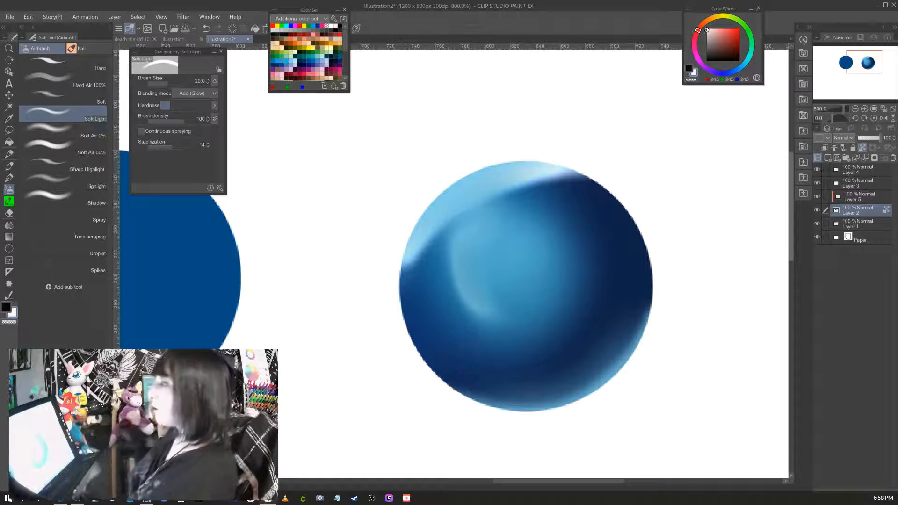
- Undo the near-white Soft Light glows on the second circle's upper left edge and central highlight
{"action": "key", "text": "ctrl+z"}
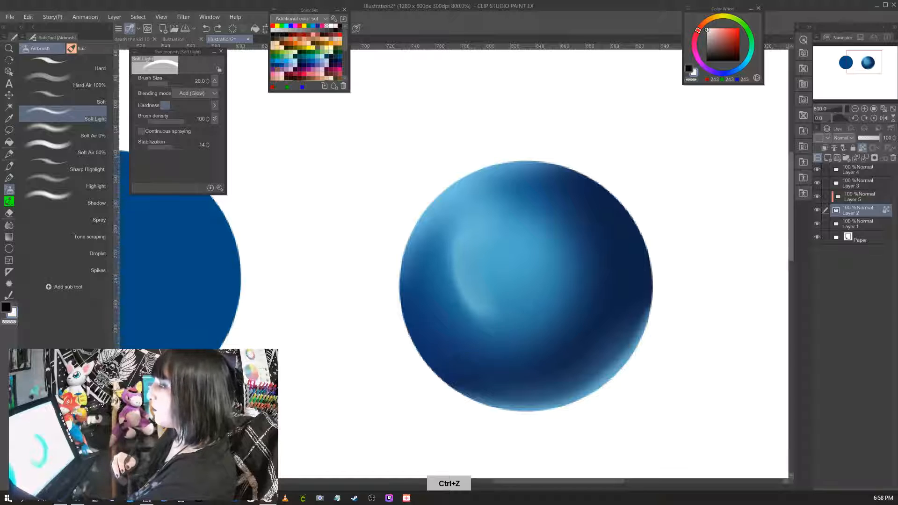
{"action": "key", "text": "ctrl+z"}
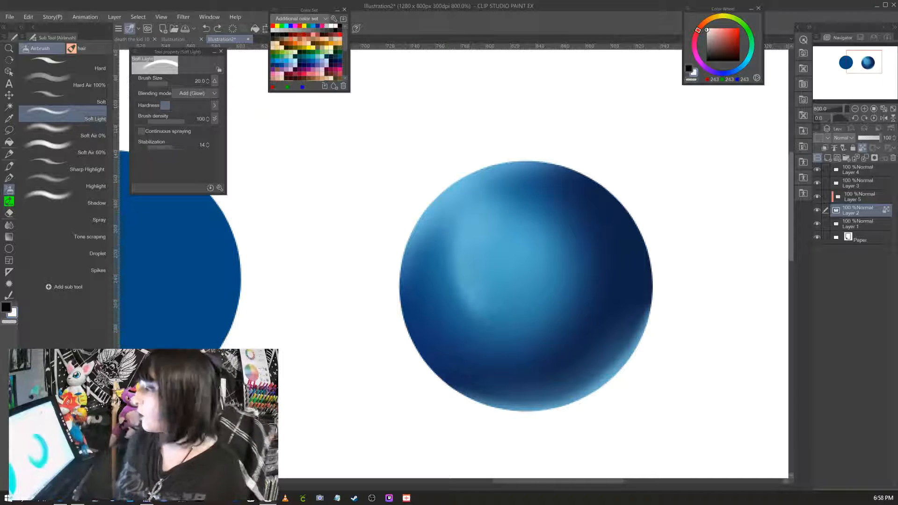
{"action": "key", "text": "ctrl+z"}
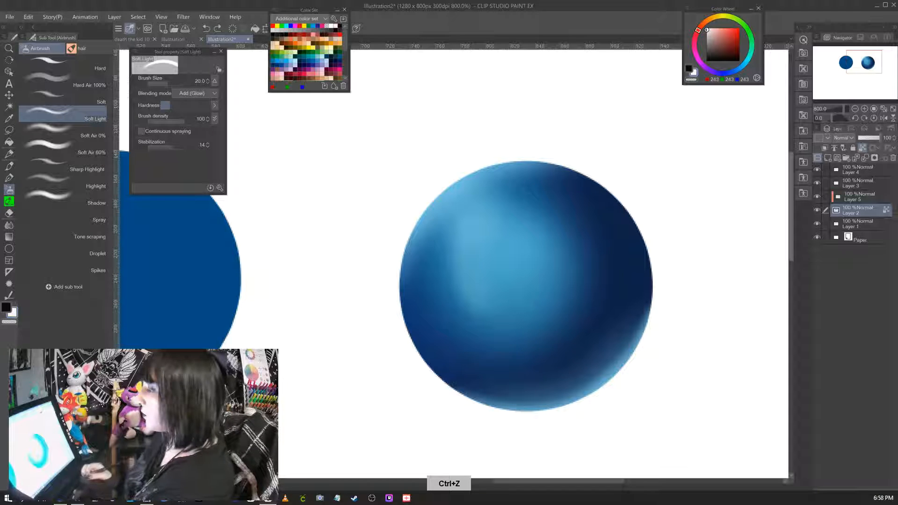
- Choose the Midday sky preset of the Gradient tool with both circles in view
{"action": "left_click", "coordinate": [855, 109]}
{"action": "left_click_drag", "start_coordinate": [864, 62], "coordinate": [851, 60]}
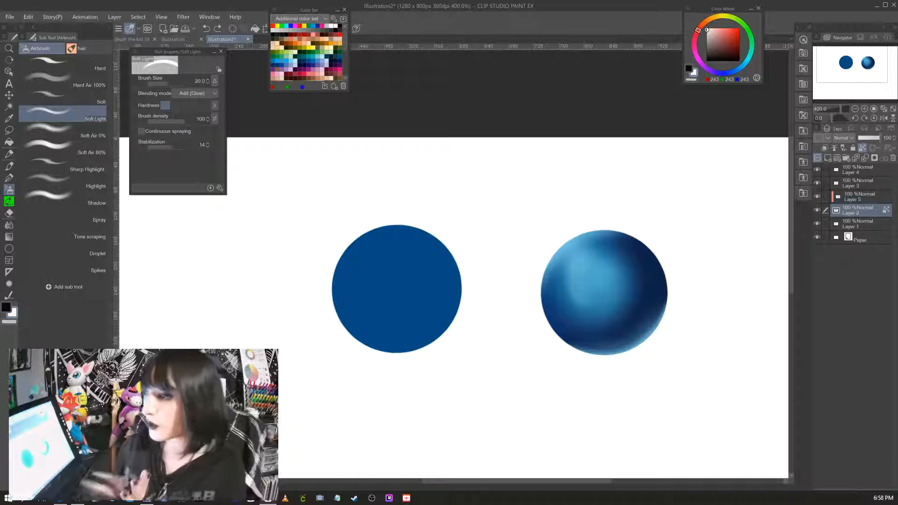
{"action": "key", "text": "g"}
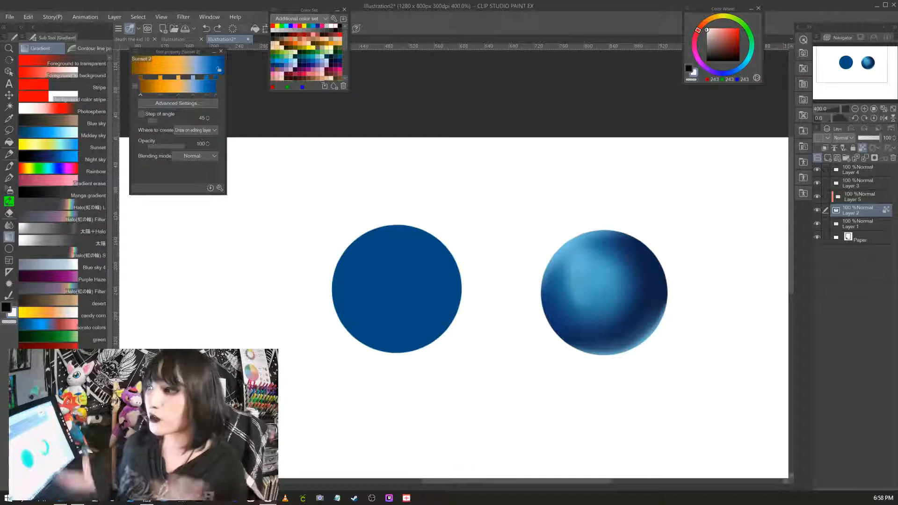
{"action": "left_click", "coordinate": [91, 135]}
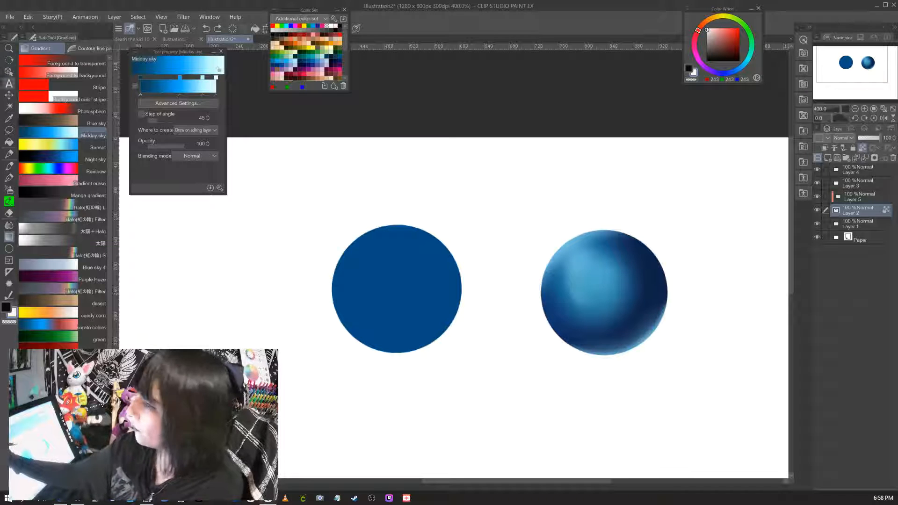
- Lasso the plain blue circle, cut it out of Layer 2 and paste it as its own layer above Layer 3
{"action": "left_click", "coordinate": [9, 130]}
{"action": "mouse_move", "coordinate": [437, 200]}
{"action": "left_mouse_down"}
{"action": "mouse_move", "coordinate": [288, 327]}
{"action": "mouse_move", "coordinate": [434, 196]}
{"action": "mouse_move", "coordinate": [449, 206]}
{"action": "mouse_move", "coordinate": [433, 197]}
{"action": "left_mouse_up"}
{"action": "key", "text": "ctrl+c"}
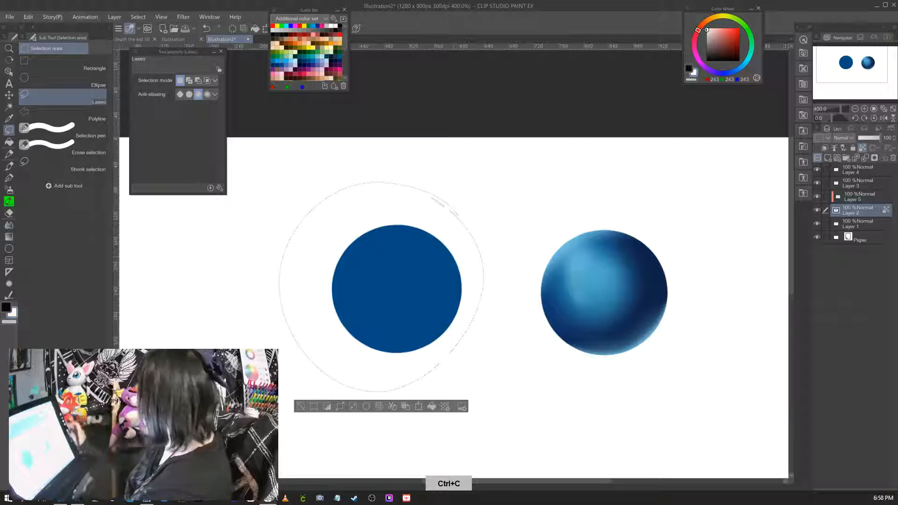
{"action": "key", "text": "Delete"}
{"action": "left_click", "coordinate": [857, 183]}
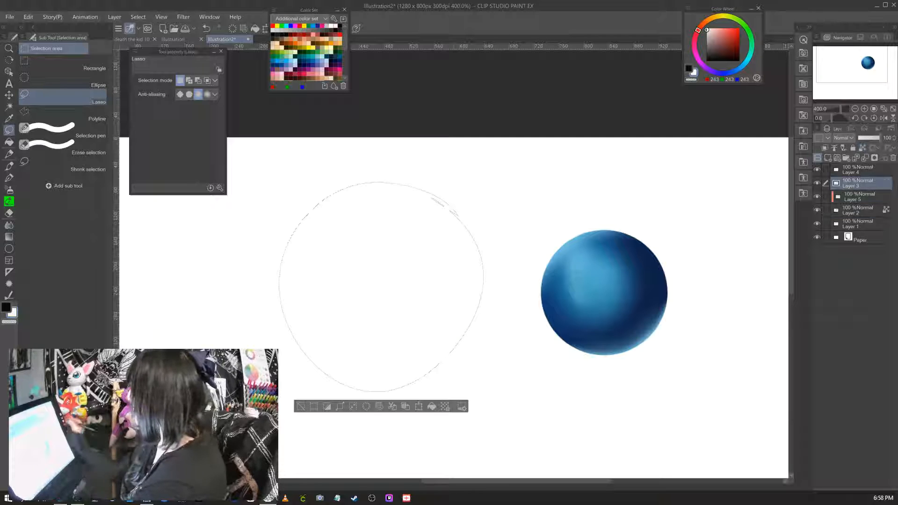
{"action": "key", "text": "ctrl+d"}
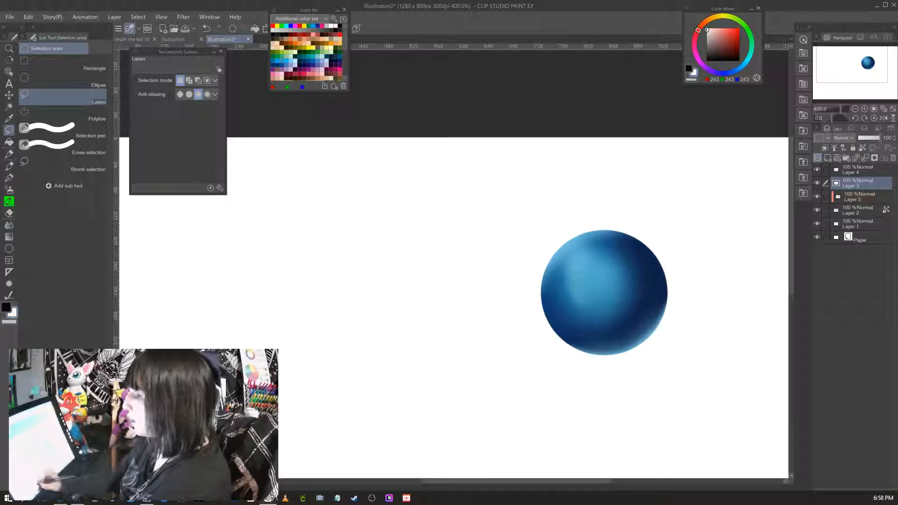
{"action": "key", "text": "ctrl+v"}
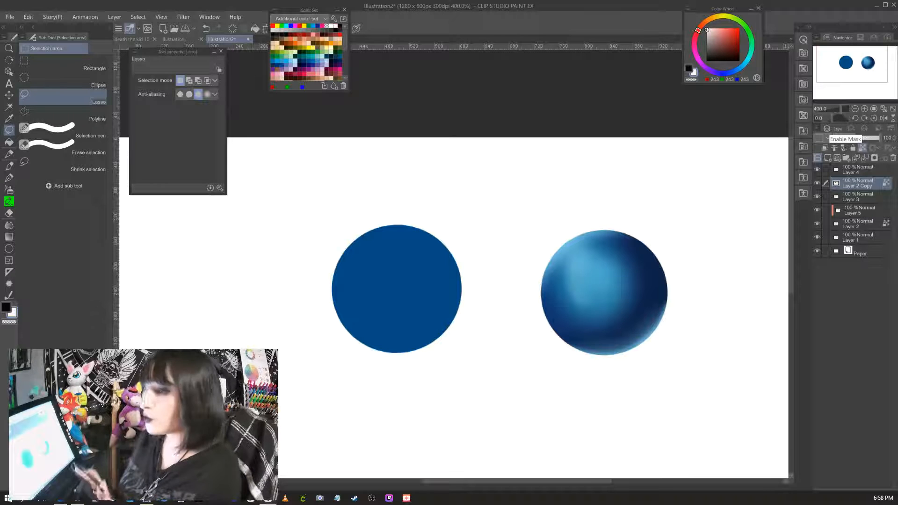
- Try Midday sky gradients of different lengths diagonally across the plain circle, from its lower left to its upper right
{"action": "key", "text": "g"}
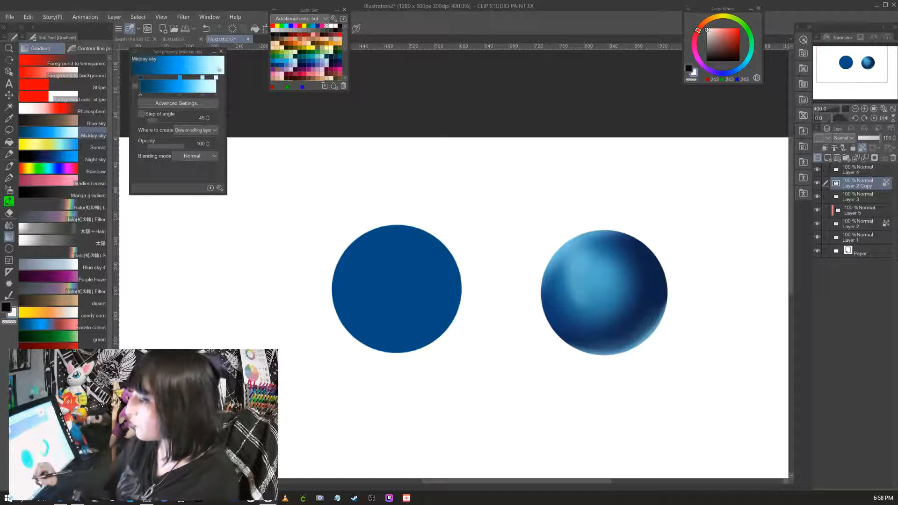
{"action": "left_click_drag", "start_coordinate": [503, 155], "coordinate": [509, 148]}
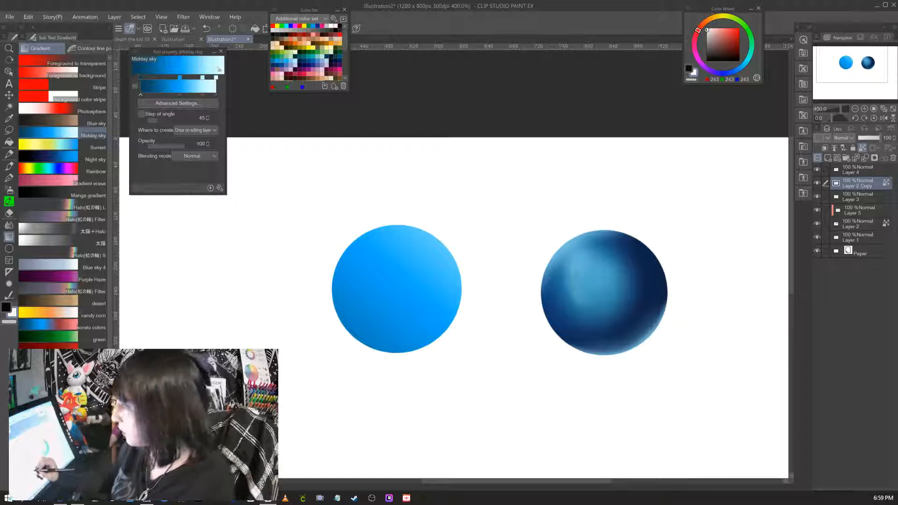
{"action": "left_click_drag", "start_coordinate": [349, 355], "coordinate": [513, 176]}
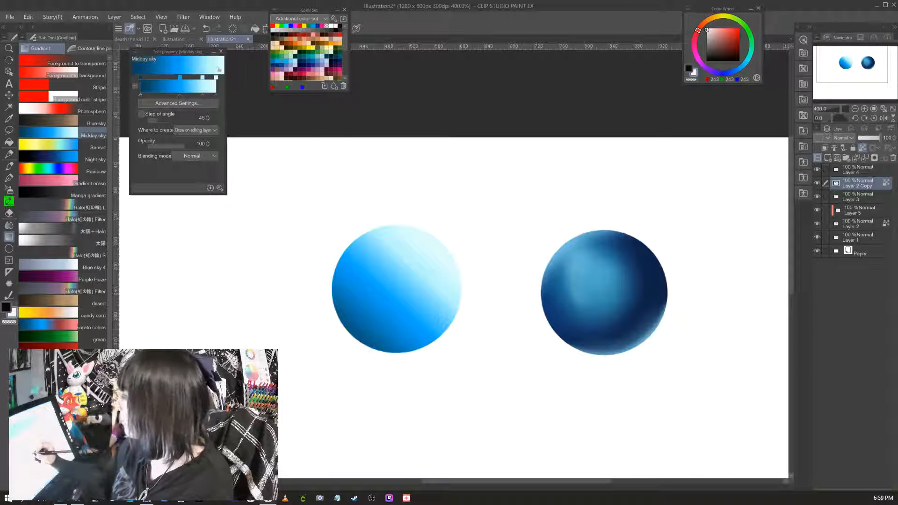
{"action": "left_click_drag", "start_coordinate": [345, 350], "coordinate": [430, 245]}
{"action": "left_click_drag", "start_coordinate": [366, 320], "coordinate": [450, 238]}
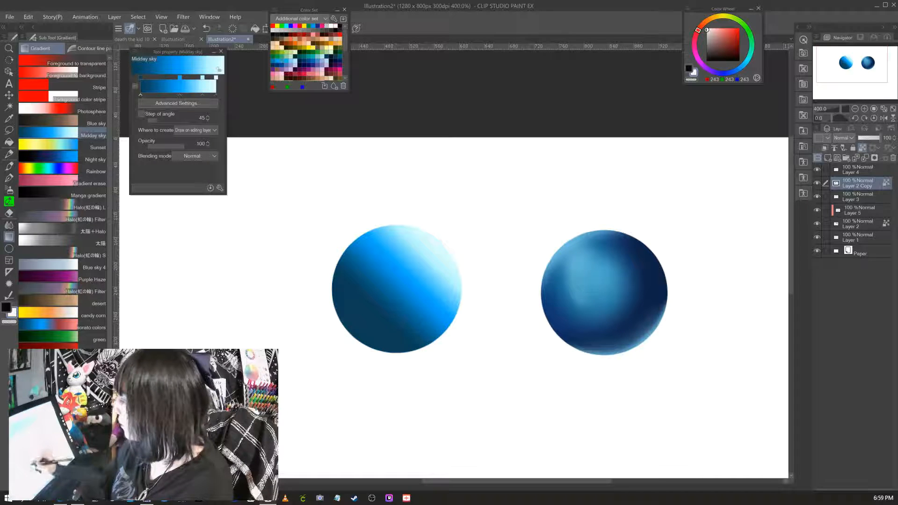
{"action": "left_click_drag", "start_coordinate": [363, 320], "coordinate": [422, 253]}
{"action": "left_click_drag", "start_coordinate": [365, 318], "coordinate": [417, 261]}
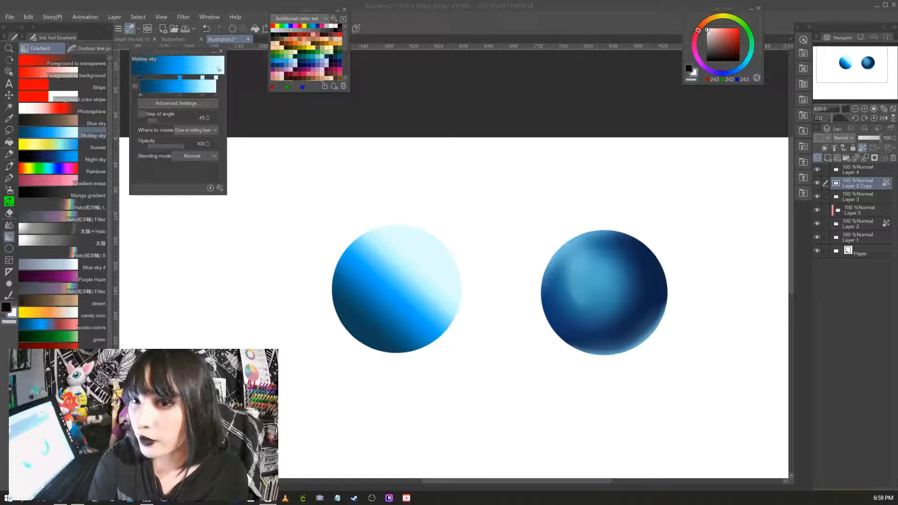
- Examine the Midday sky gradient's advanced settings, its Sky gradient set and its layer creation options, keeping Draw on editing layer
{"action": "left_click", "coordinate": [178, 103]}
{"action": "left_click_drag", "start_coordinate": [67, 200], "coordinate": [308, 137]}
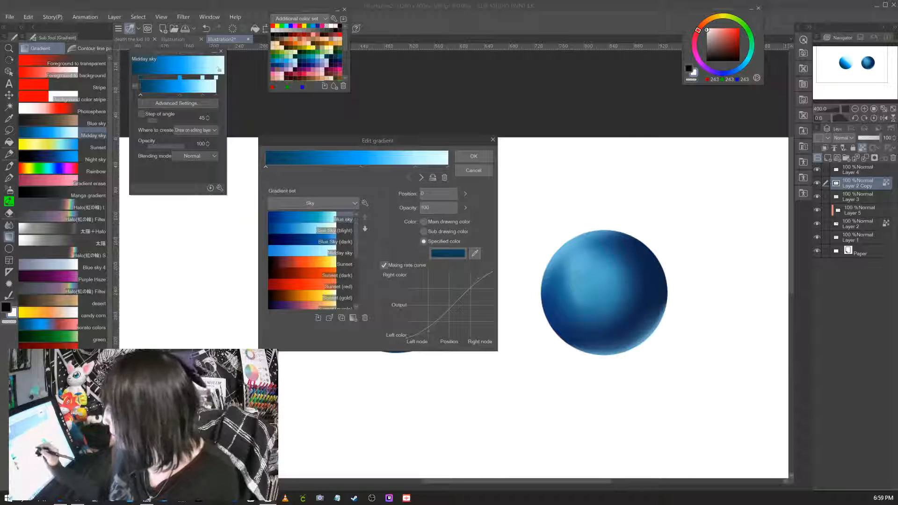
{"action": "mouse_move", "coordinate": [357, 238]}
{"action": "left_mouse_down"}
{"action": "mouse_move", "coordinate": [356, 285]}
{"action": "mouse_move", "coordinate": [356, 236]}
{"action": "left_mouse_up"}
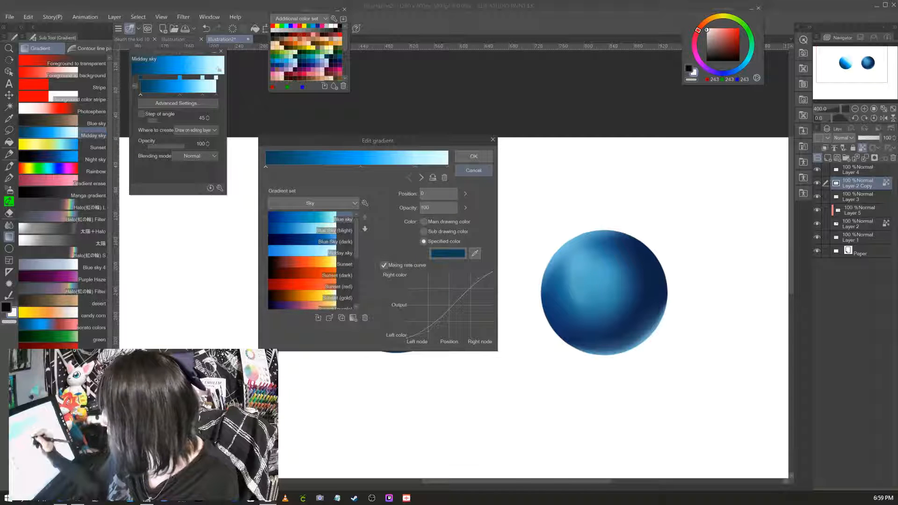
{"action": "left_click", "coordinate": [473, 171]}
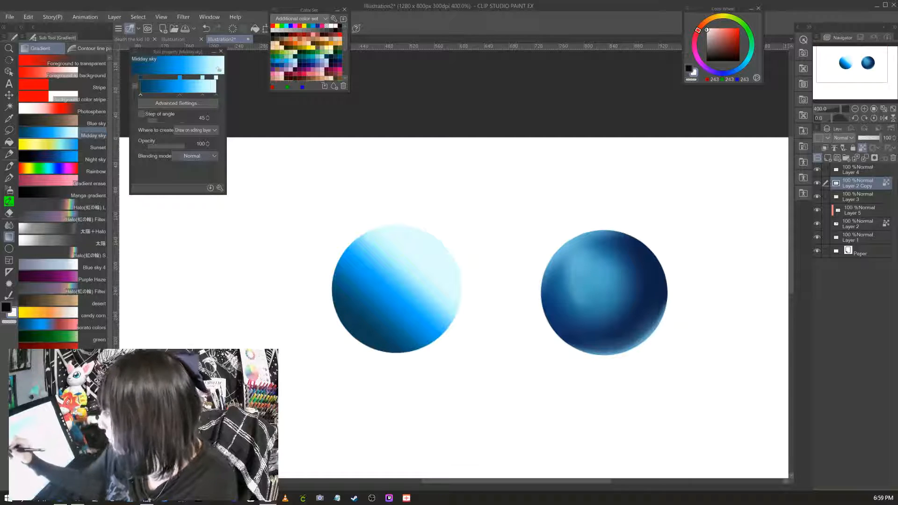
{"action": "left_click", "coordinate": [195, 155]}
{"action": "left_click", "coordinate": [196, 130]}
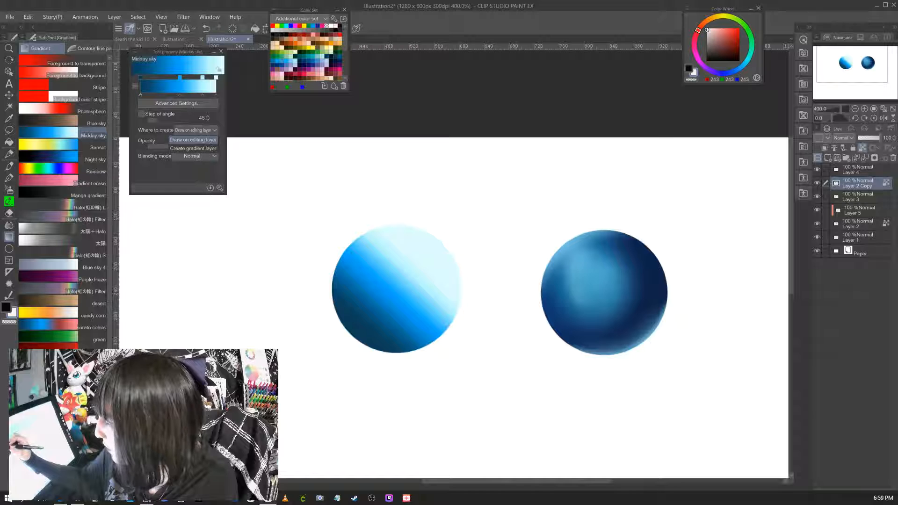
{"action": "left_click", "coordinate": [193, 139]}
- Set the gradient's angle step to 124 and redraw the Midday sky gradient diagonally up across the first circle
{"action": "left_click", "coordinate": [159, 120]}
{"action": "mouse_move", "coordinate": [162, 121]}
{"action": "left_mouse_down"}
{"action": "mouse_move", "coordinate": [185, 120]}
{"action": "mouse_move", "coordinate": [164, 120]}
{"action": "mouse_move", "coordinate": [172, 120]}
{"action": "left_mouse_up"}
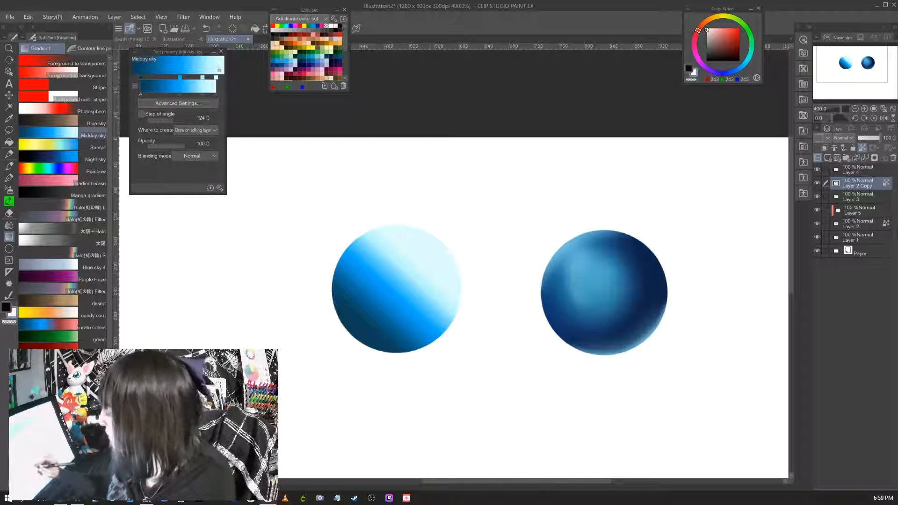
{"action": "left_click_drag", "start_coordinate": [366, 334], "coordinate": [413, 261]}
{"action": "left_click_drag", "start_coordinate": [372, 334], "coordinate": [429, 255]}
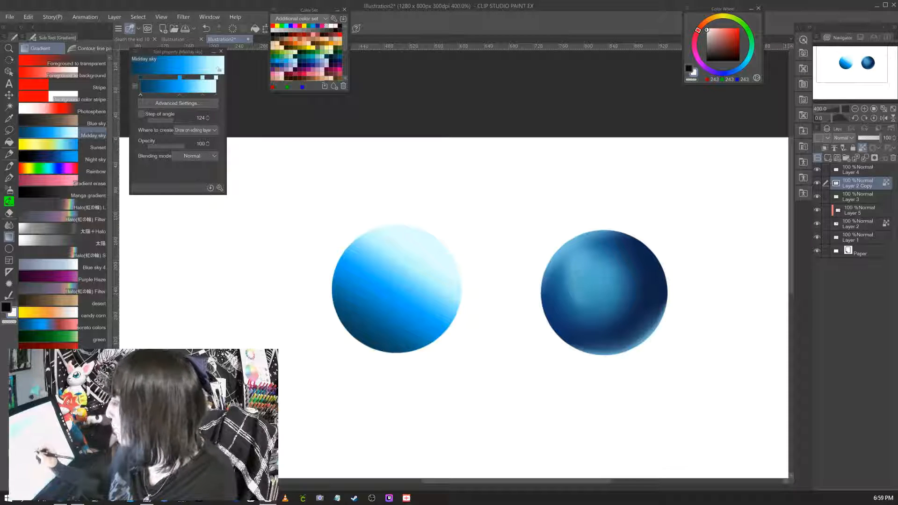
{"action": "left_click_drag", "start_coordinate": [384, 354], "coordinate": [433, 258]}
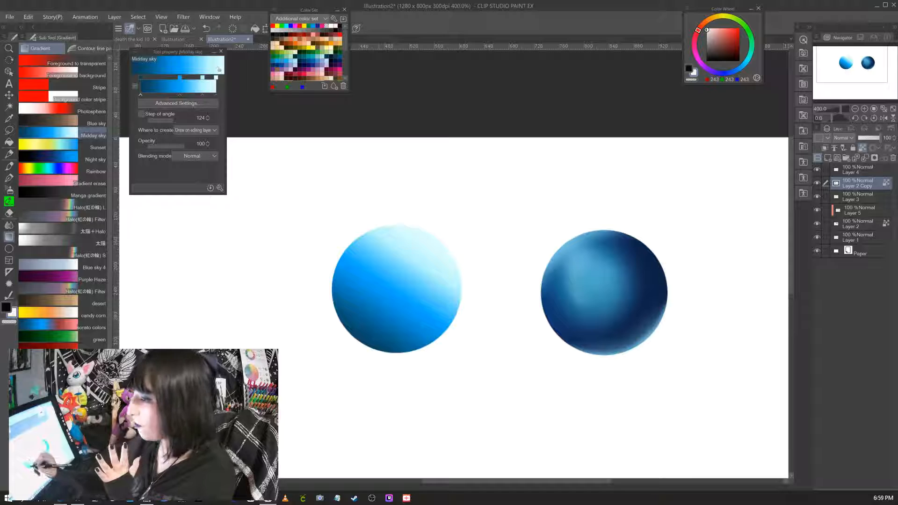
{"action": "left_click_drag", "start_coordinate": [360, 359], "coordinate": [452, 240]}
{"action": "left_click_drag", "start_coordinate": [365, 358], "coordinate": [450, 256]}
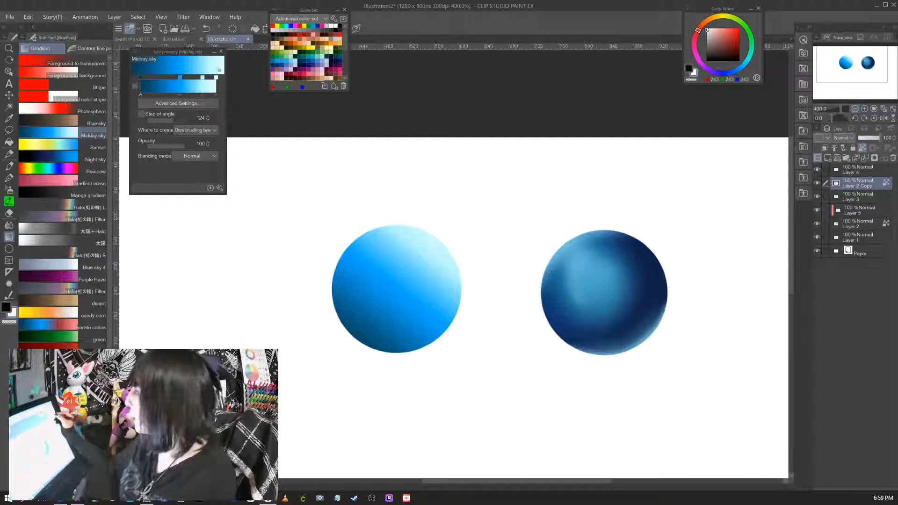
- With the G-pen at size 40 in RGB 254, 254, 254, scatter small white dots and flecks over the gradient circle
{"action": "left_click", "coordinate": [864, 108]}
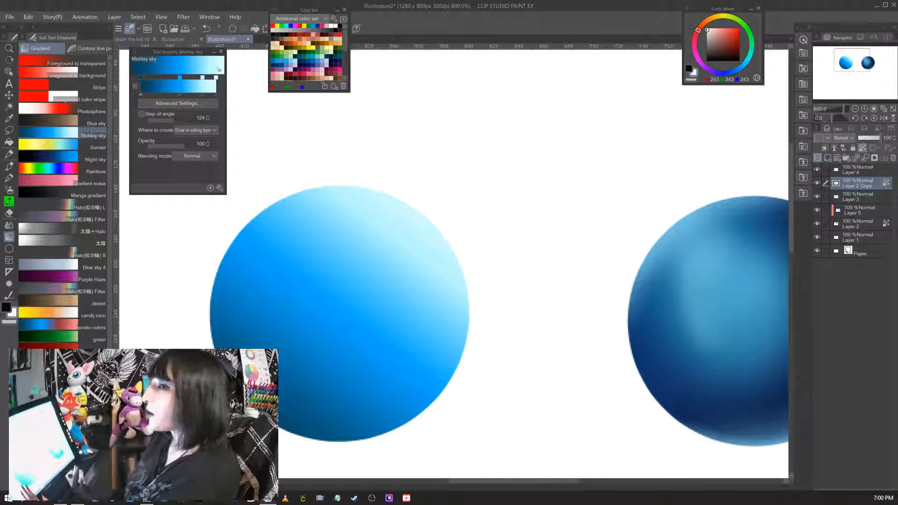
{"action": "left_click", "coordinate": [9, 178]}
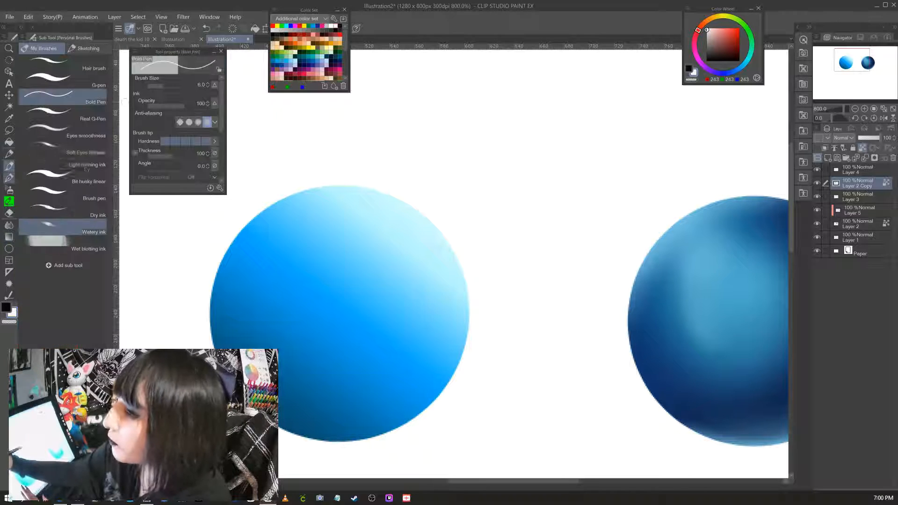
{"action": "left_click", "coordinate": [63, 81]}
{"action": "left_click", "coordinate": [707, 28]}
{"action": "left_click", "coordinate": [281, 239]}
{"action": "left_click", "coordinate": [264, 277]}
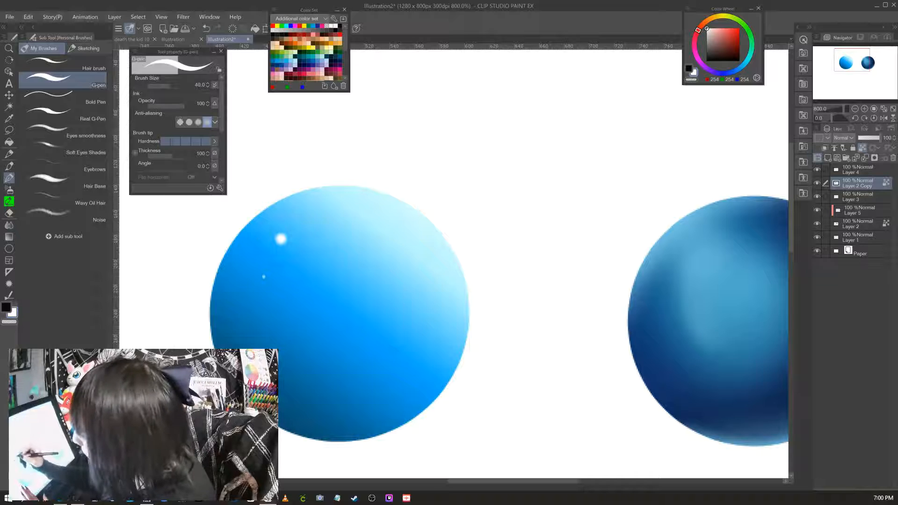
{"action": "left_click", "coordinate": [313, 265]}
{"action": "left_click", "coordinate": [338, 269]}
{"action": "left_click", "coordinate": [318, 230]}
{"action": "left_click_drag", "start_coordinate": [412, 305], "coordinate": [415, 313]}
{"action": "left_click", "coordinate": [411, 327]}
{"action": "left_click", "coordinate": [367, 307]}
{"action": "left_click", "coordinate": [310, 283]}
{"action": "left_click", "coordinate": [325, 313]}
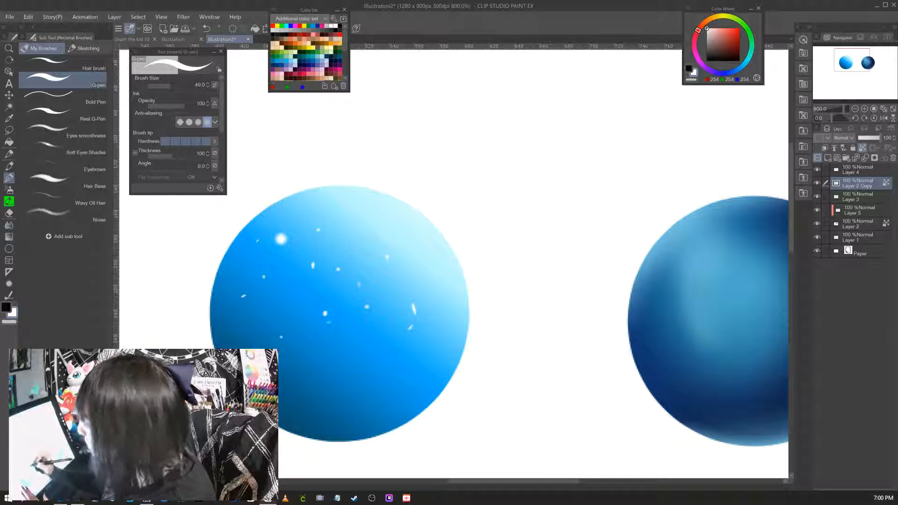
{"action": "left_click", "coordinate": [413, 348]}
{"action": "left_click", "coordinate": [412, 367]}
{"action": "left_click", "coordinate": [421, 369]}
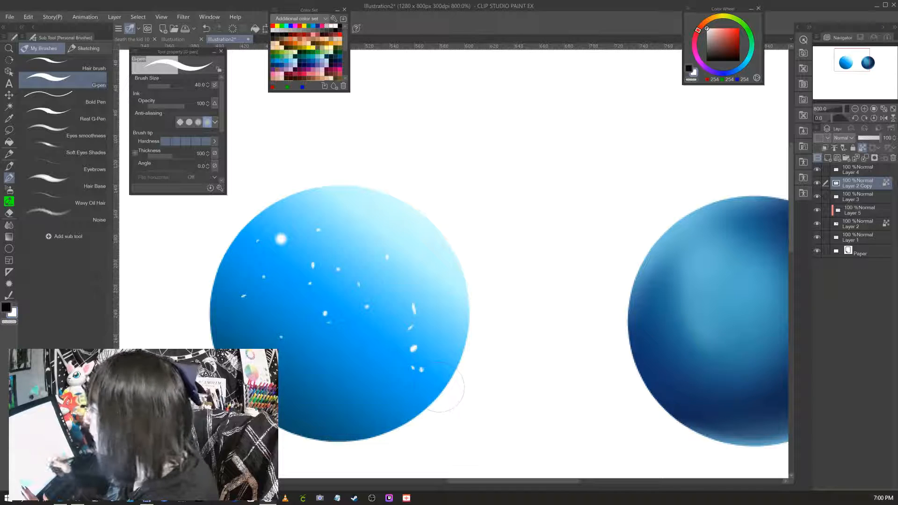
- Try painting a near-black hill across the gradient circle's lower left part, and undo it
{"action": "left_click", "coordinate": [335, 52]}
{"action": "left_click", "coordinate": [331, 57]}
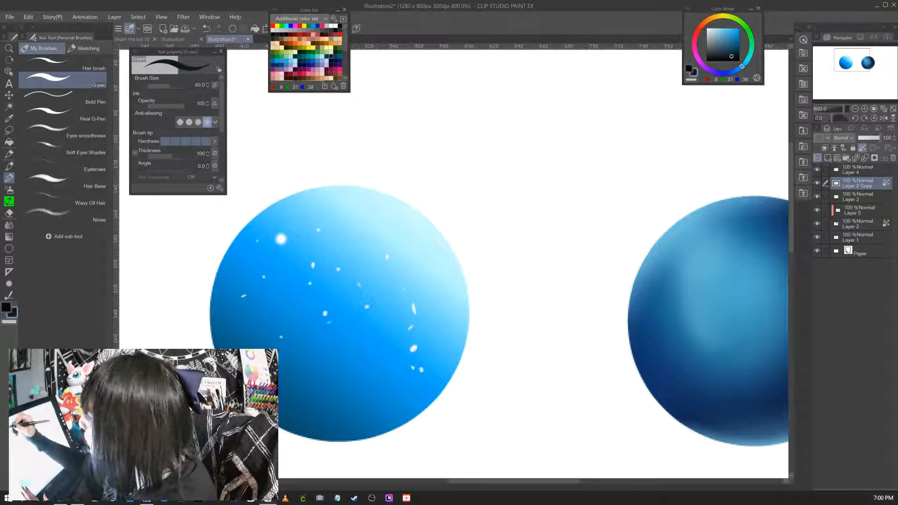
{"action": "mouse_move", "coordinate": [214, 281]}
{"action": "left_mouse_down"}
{"action": "mouse_move", "coordinate": [245, 351]}
{"action": "mouse_move", "coordinate": [416, 421]}
{"action": "mouse_move", "coordinate": [221, 335]}
{"action": "left_mouse_up"}
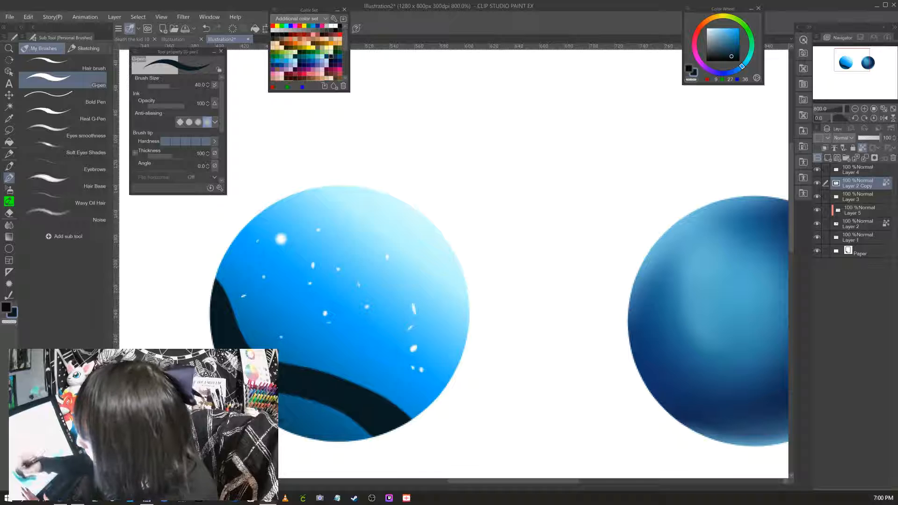
{"action": "left_click_drag", "start_coordinate": [295, 402], "coordinate": [369, 447]}
{"action": "key", "text": "ctrl+z"}
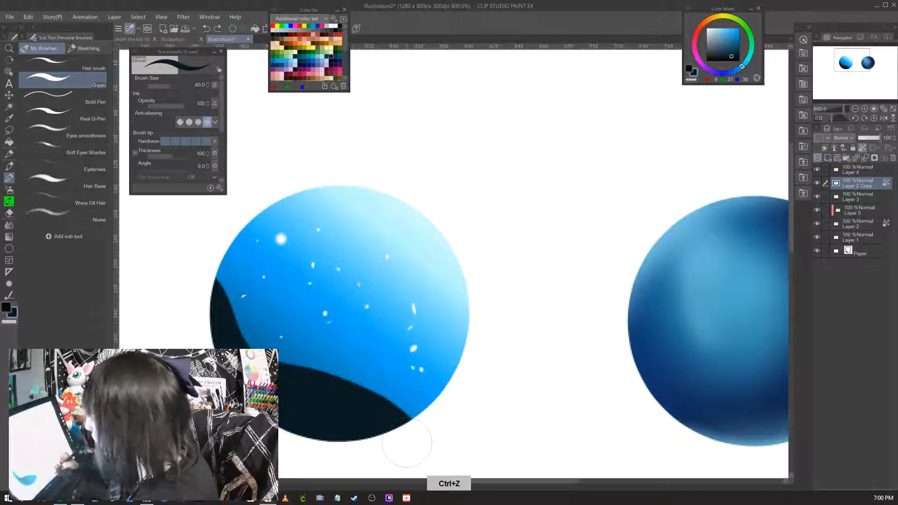
- Set the color to RGB 15, 55, 77 and paint a solid sloping hillside across the gradient circle's lower left part
{"action": "right_click", "coordinate": [409, 433]}
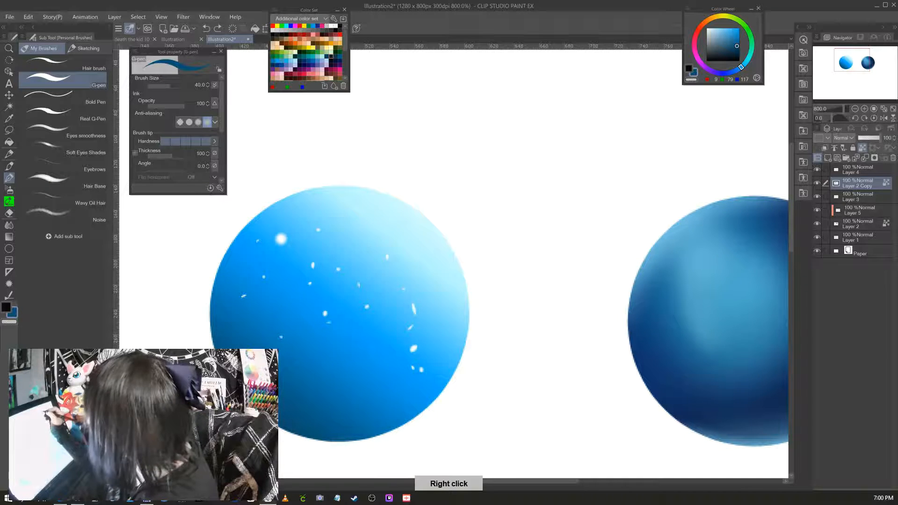
{"action": "left_click", "coordinate": [732, 51]}
{"action": "left_click_drag", "start_coordinate": [212, 285], "coordinate": [404, 428]}
{"action": "mouse_move", "coordinate": [212, 325]}
{"action": "left_mouse_down"}
{"action": "mouse_move", "coordinate": [266, 402]}
{"action": "mouse_move", "coordinate": [367, 442]}
{"action": "left_mouse_up"}
{"action": "left_click", "coordinate": [854, 108]}
{"action": "left_click", "coordinate": [864, 109]}
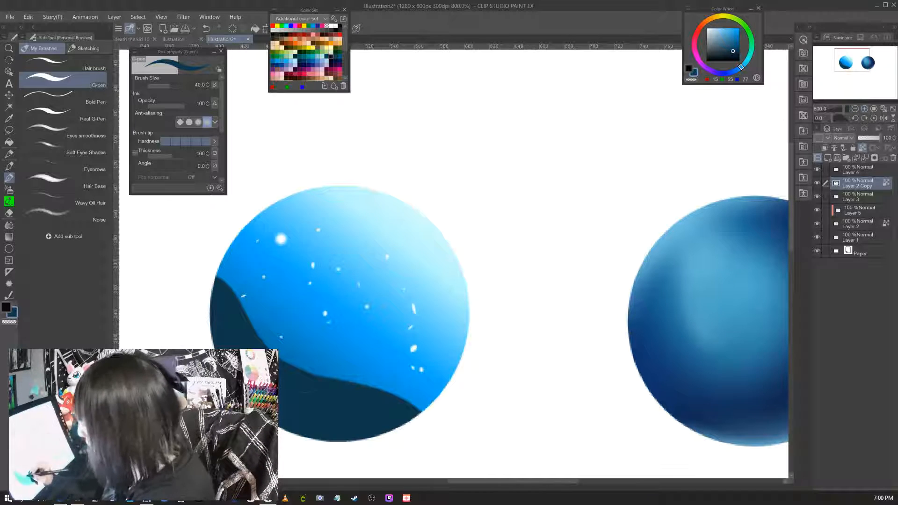
- Paint two small upright silhouettes and a row of low bumps along the hillside's ridge in the same dark blue
{"action": "mouse_move", "coordinate": [306, 369]}
{"action": "left_mouse_down"}
{"action": "mouse_move", "coordinate": [308, 355]}
{"action": "mouse_move", "coordinate": [306, 364]}
{"action": "mouse_move", "coordinate": [337, 369]}
{"action": "mouse_move", "coordinate": [342, 356]}
{"action": "mouse_move", "coordinate": [341, 380]}
{"action": "mouse_move", "coordinate": [333, 378]}
{"action": "mouse_move", "coordinate": [346, 380]}
{"action": "left_mouse_up"}
{"action": "left_click_drag", "start_coordinate": [308, 353], "coordinate": [315, 374]}
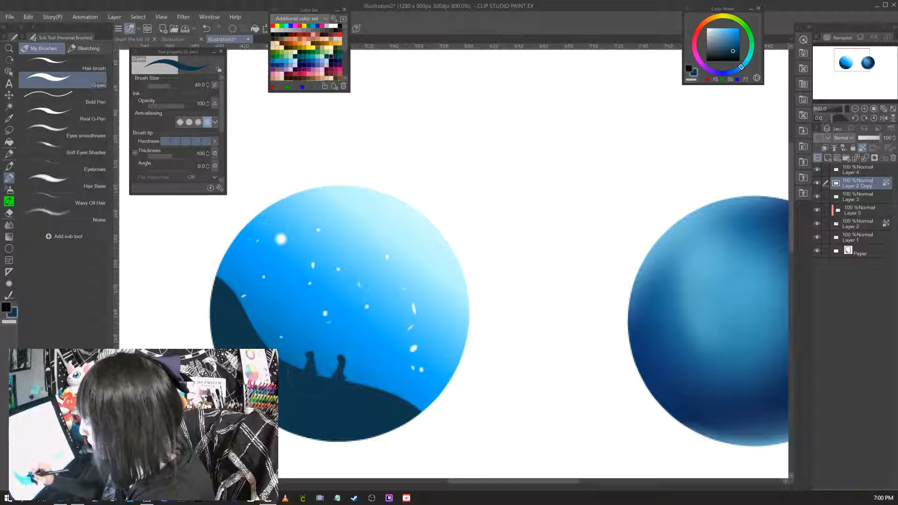
{"action": "left_click_drag", "start_coordinate": [367, 387], "coordinate": [395, 394]}
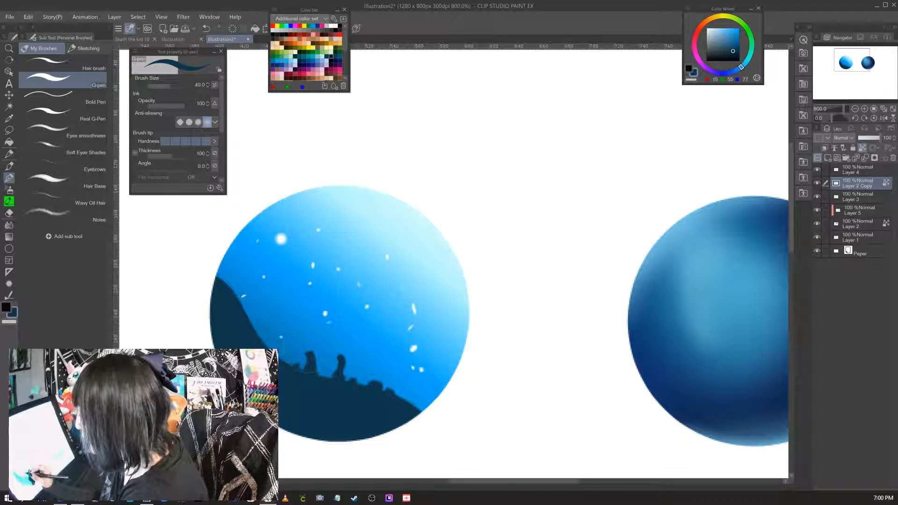
- Paint small raised arms and rounder heads onto the two dark blue silhouettes on the hillside's ridge
{"action": "mouse_move", "coordinate": [316, 358]}
{"action": "left_mouse_down"}
{"action": "mouse_move", "coordinate": [320, 350]}
{"action": "mouse_move", "coordinate": [351, 360]}
{"action": "left_mouse_up"}
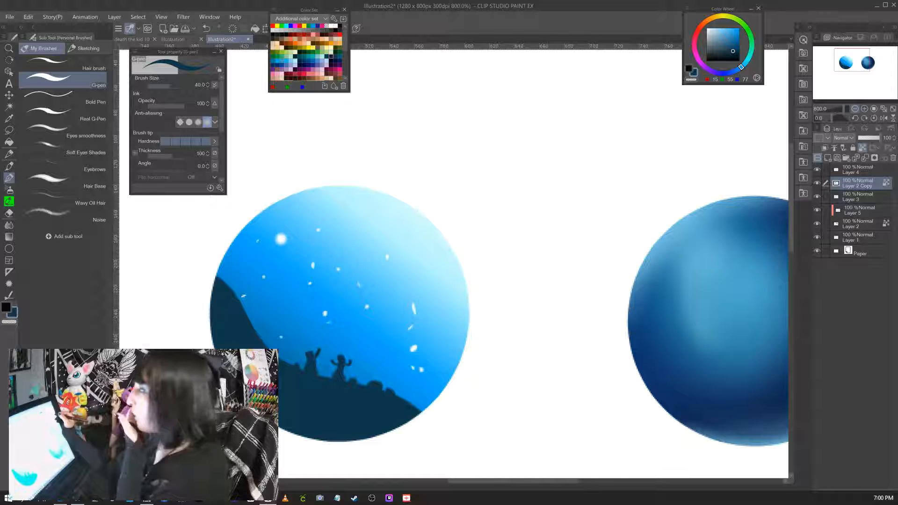
{"action": "left_click", "coordinate": [855, 109]}
{"action": "left_click", "coordinate": [855, 109]}
{"action": "left_click", "coordinate": [864, 109]}
{"action": "left_click", "coordinate": [864, 109]}
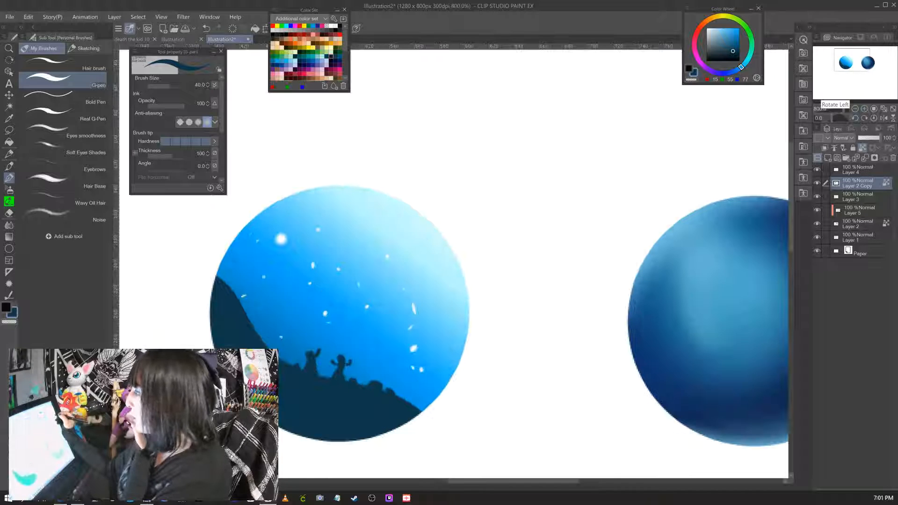
- View both shaded circles at 400% zoom, compare them with the death the kid 10 portrait, and return to Illustration2
{"action": "left_click", "coordinate": [855, 109]}
{"action": "left_click_drag", "start_coordinate": [857, 60], "coordinate": [860, 61]}
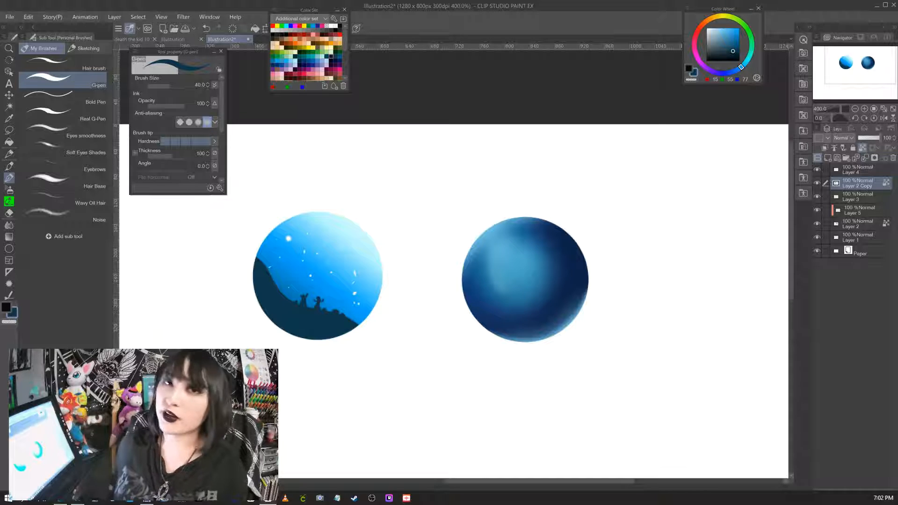
{"action": "left_click", "coordinate": [132, 39]}
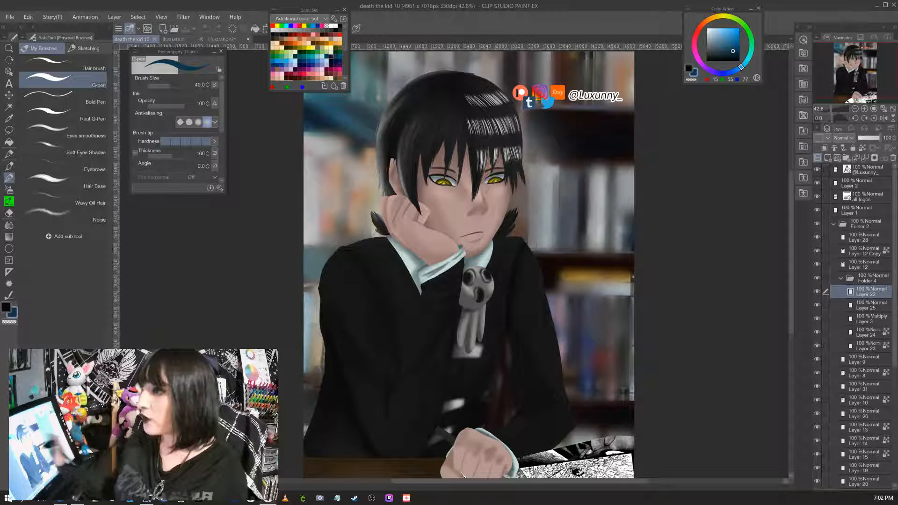
{"action": "left_click", "coordinate": [174, 39]}
{"action": "left_click", "coordinate": [223, 40]}
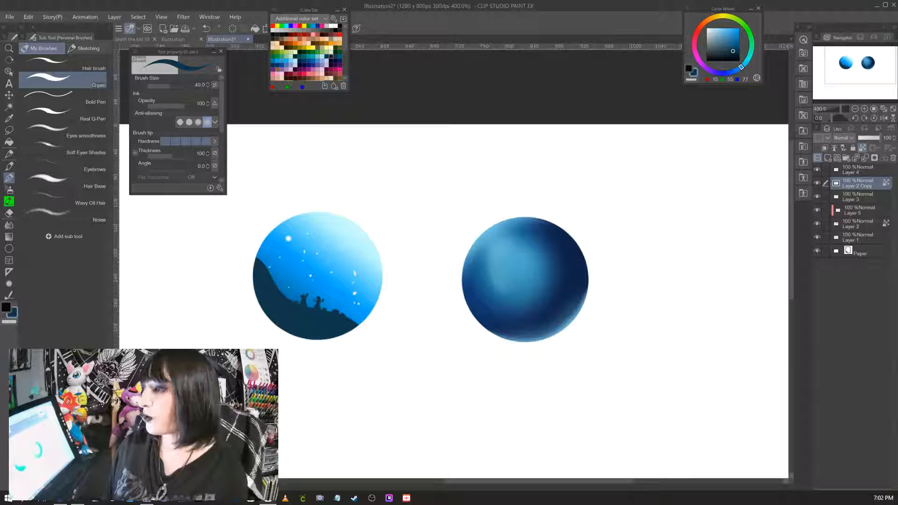
- Draw a filled, slightly tall ellipse in RGB 152, 30, 31 on Layer 4 below the two circles, and lock the layer's transparent pixels
{"action": "key", "text": "u"}
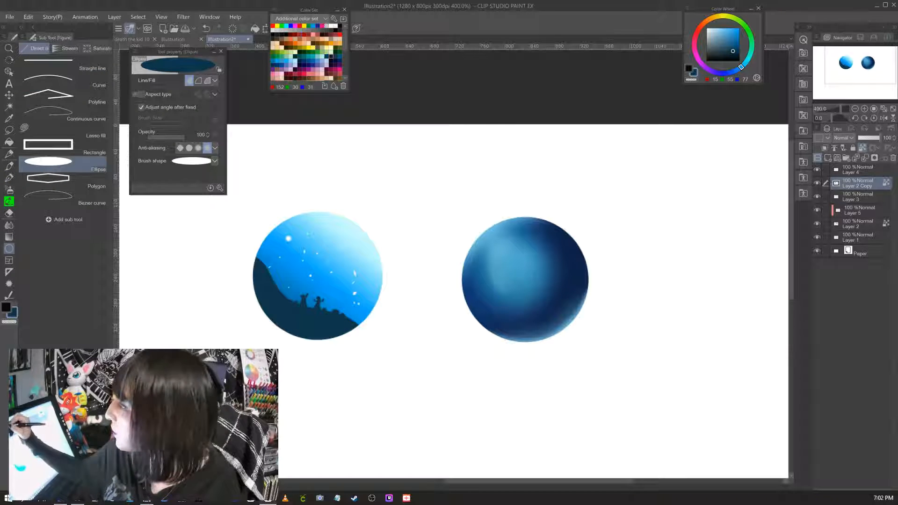
{"action": "left_click", "coordinate": [327, 35]}
{"action": "left_click_drag", "start_coordinate": [449, 346], "coordinate": [515, 174]}
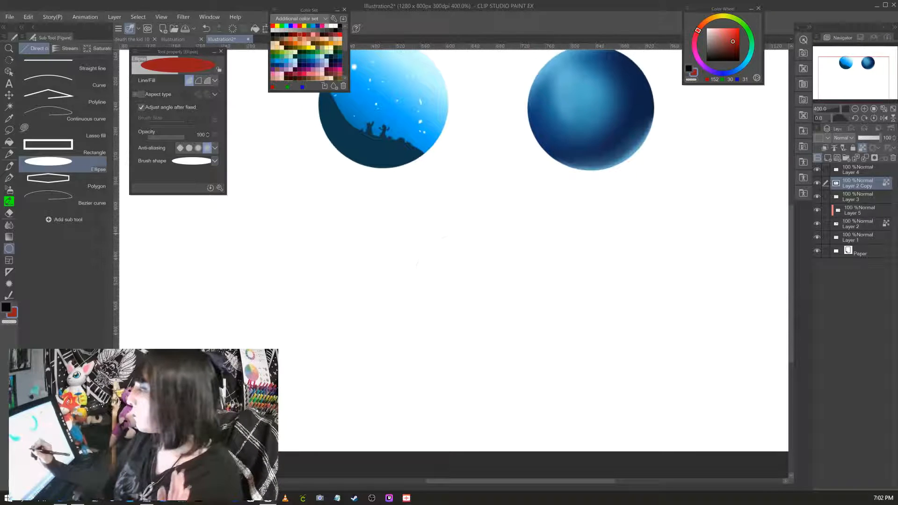
{"action": "left_click_drag", "start_coordinate": [558, 372], "coordinate": [444, 272]}
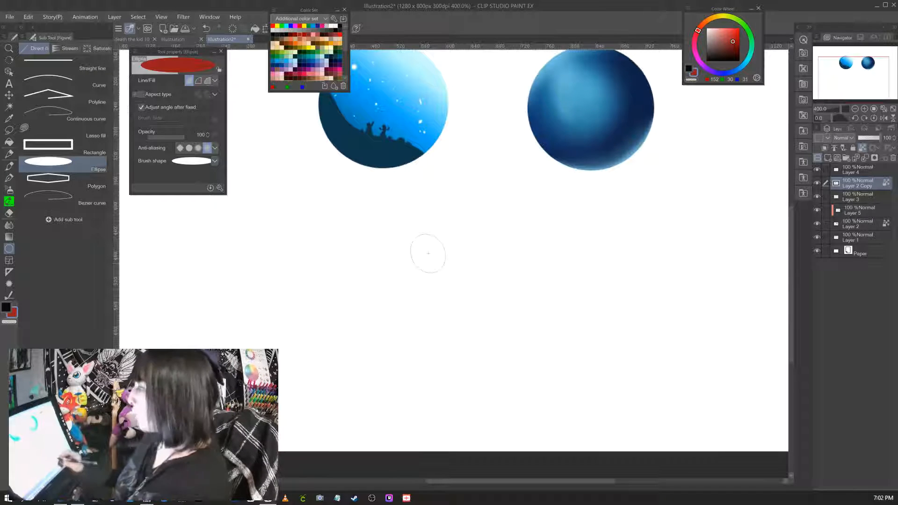
{"action": "key", "text": "ctrl+z"}
{"action": "left_click", "coordinate": [860, 170]}
{"action": "left_click_drag", "start_coordinate": [440, 245], "coordinate": [565, 384]}
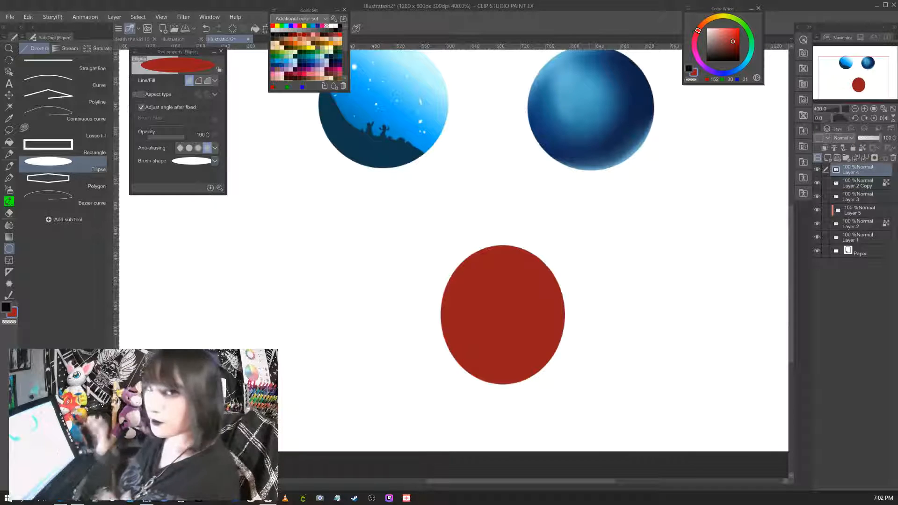
{"action": "left_click", "coordinate": [861, 148]}
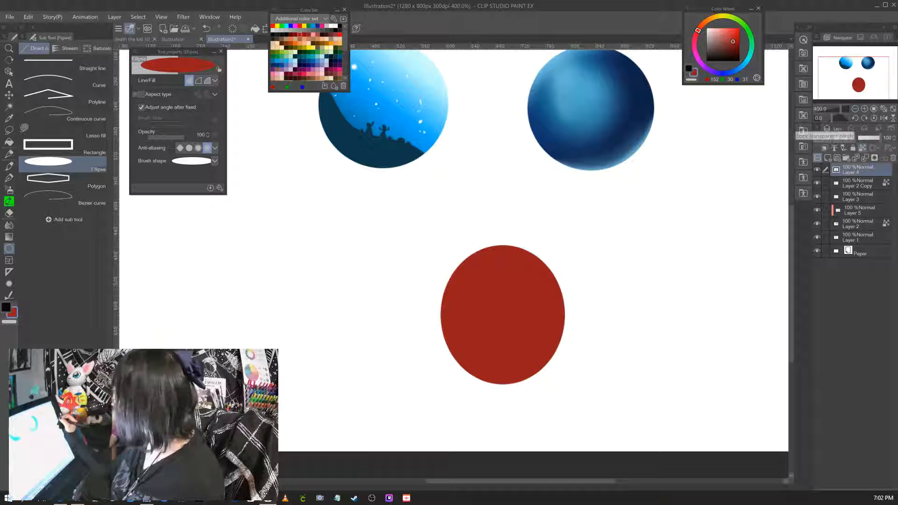
- With the Soft Air 0% airbrush at size 80, shade the red ellipse's outer and lower areas in RGB 84, 32, 18, deepening them with RGB 44, 18, 11
{"action": "right_click", "coordinate": [281, 87]}
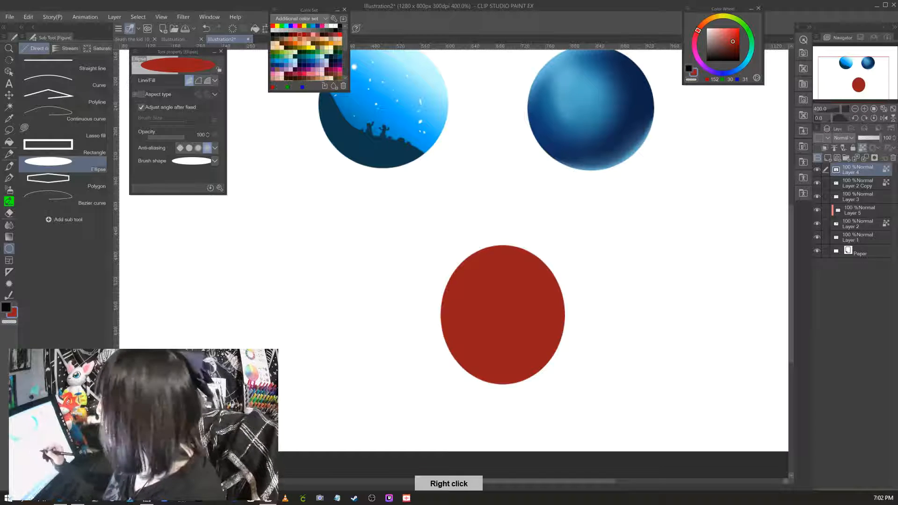
{"action": "left_click_drag", "start_coordinate": [698, 30], "coordinate": [732, 50]}
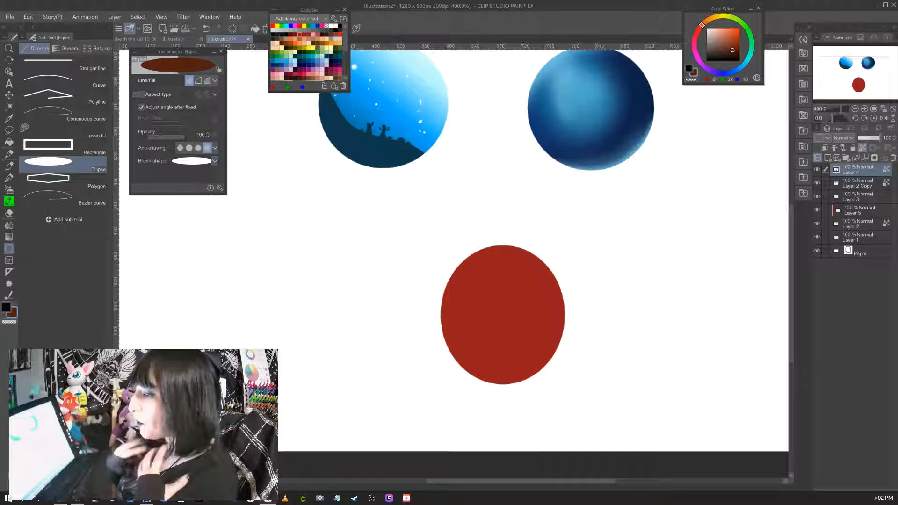
{"action": "left_click", "coordinate": [9, 189]}
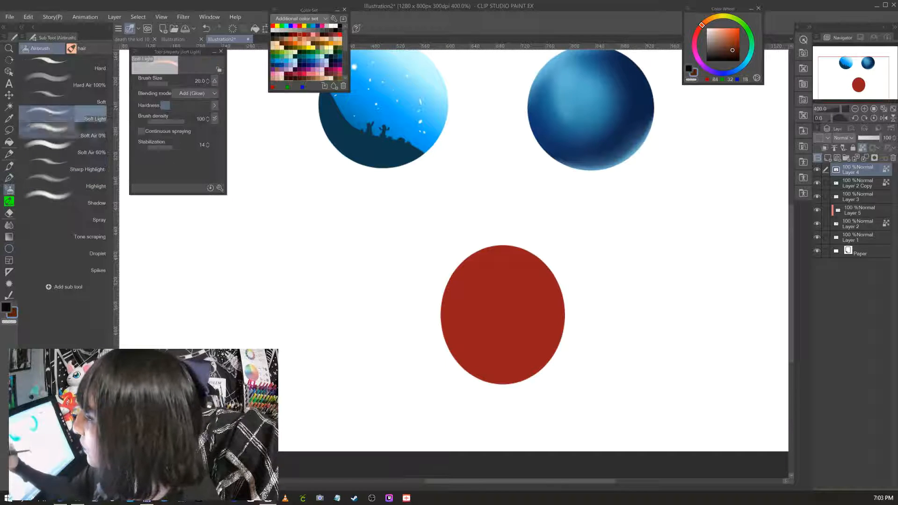
{"action": "left_click", "coordinate": [56, 97]}
{"action": "left_click", "coordinate": [56, 114]}
{"action": "left_click", "coordinate": [56, 131]}
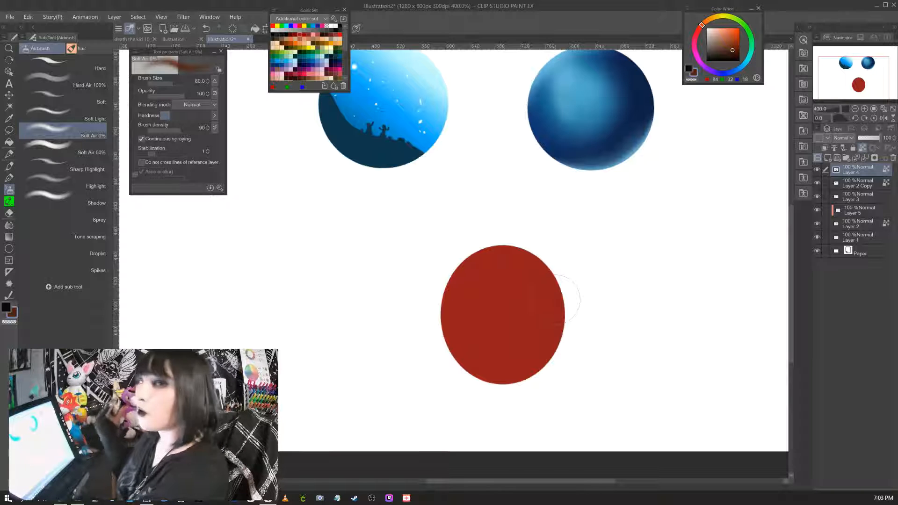
{"action": "left_click_drag", "start_coordinate": [530, 368], "coordinate": [498, 364]}
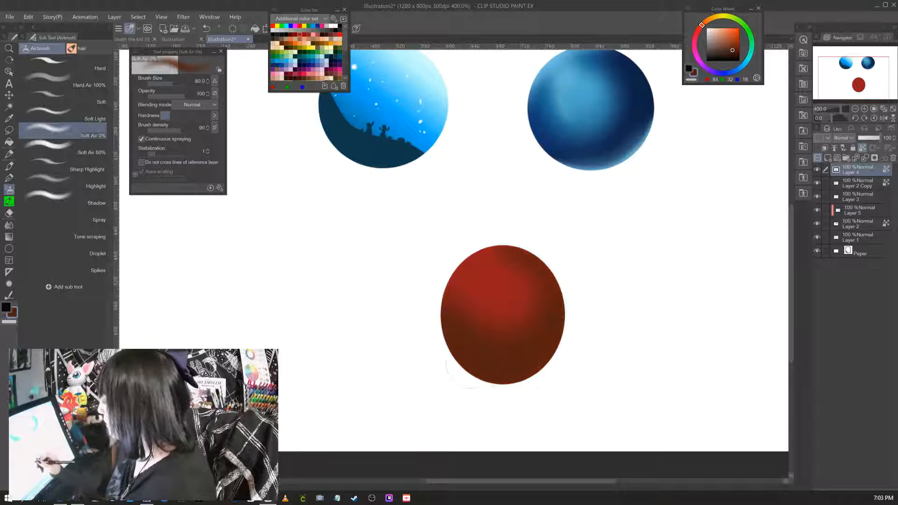
{"action": "left_click_drag", "start_coordinate": [443, 346], "coordinate": [461, 248]}
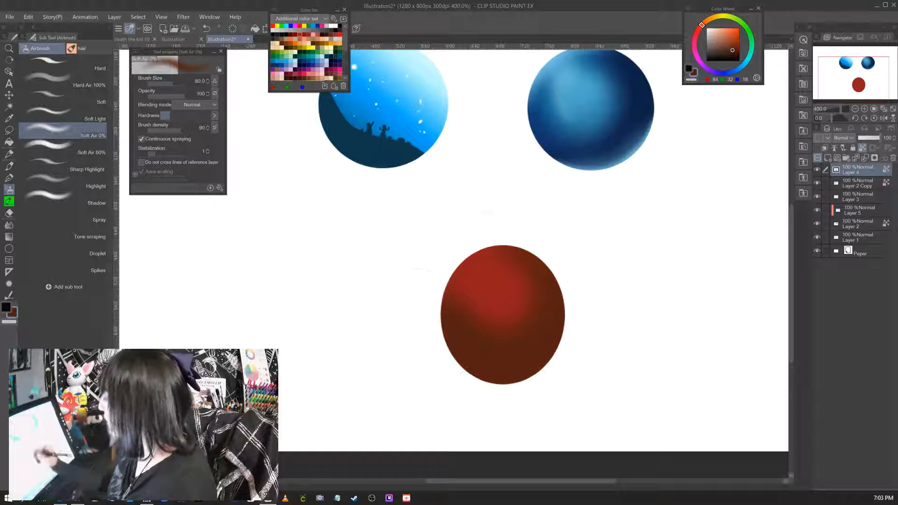
{"action": "left_click", "coordinate": [731, 55]}
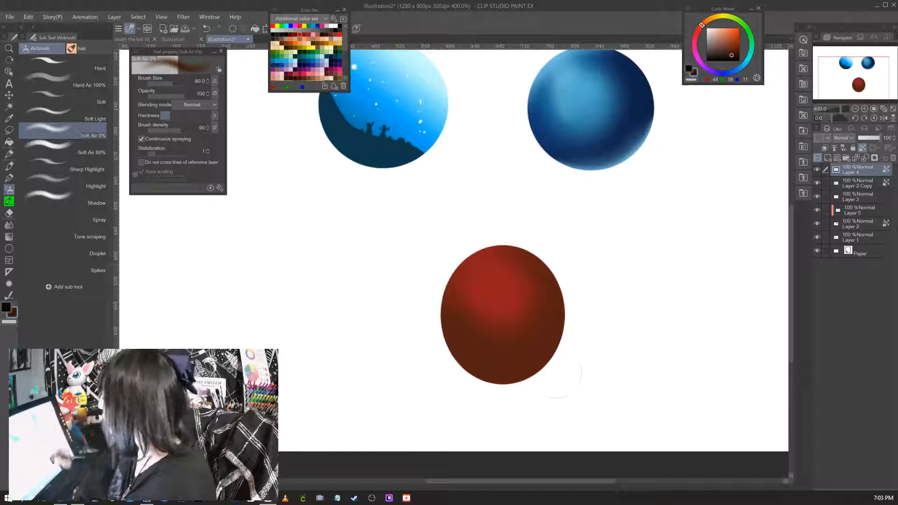
{"action": "mouse_move", "coordinate": [567, 276]}
{"action": "left_mouse_down"}
{"action": "mouse_move", "coordinate": [564, 327]}
{"action": "mouse_move", "coordinate": [542, 367]}
{"action": "mouse_move", "coordinate": [503, 388]}
{"action": "left_mouse_up"}
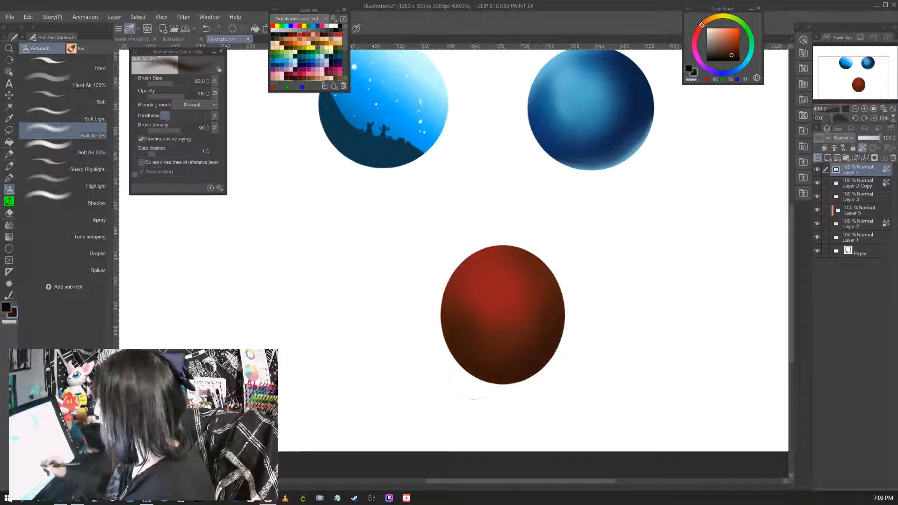
- Airbrush a soft highlight in RGB 245, 106, 94 over the middle of the red ellipse
{"action": "left_click", "coordinate": [700, 26]}
{"action": "left_click_drag", "start_coordinate": [700, 26], "coordinate": [727, 30]}
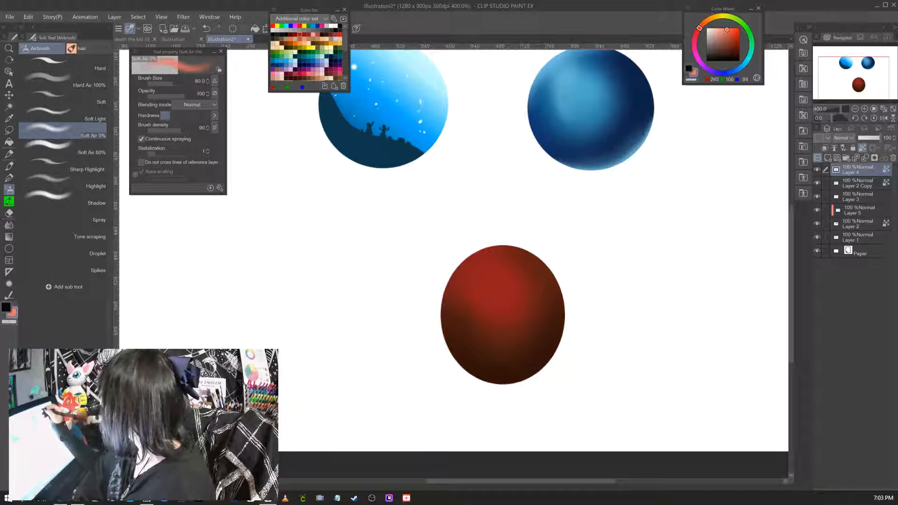
{"action": "mouse_move", "coordinate": [507, 294]}
{"action": "left_mouse_down"}
{"action": "mouse_move", "coordinate": [489, 314]}
{"action": "mouse_move", "coordinate": [512, 315]}
{"action": "mouse_move", "coordinate": [493, 330]}
{"action": "mouse_move", "coordinate": [484, 313]}
{"action": "left_mouse_up"}
- Reduce the airbrush to size 20 and paint a thin rim light along the ellipse's upper left edge
{"action": "key", "text": "bracketleft"}
{"action": "key", "text": "bracketleft"}
{"action": "key", "text": "bracketleft"}
{"action": "key", "text": "bracketleft"}
{"action": "key", "text": "bracketleft"}
{"action": "key", "text": "bracketleft"}
{"action": "key", "text": "bracketleft"}
{"action": "left_click_drag", "start_coordinate": [463, 262], "coordinate": [520, 248]}
{"action": "mouse_move", "coordinate": [447, 289]}
{"action": "left_mouse_down"}
{"action": "mouse_move", "coordinate": [468, 260]}
{"action": "mouse_move", "coordinate": [521, 245]}
{"action": "left_mouse_up"}
{"action": "left_click_drag", "start_coordinate": [470, 257], "coordinate": [457, 267]}
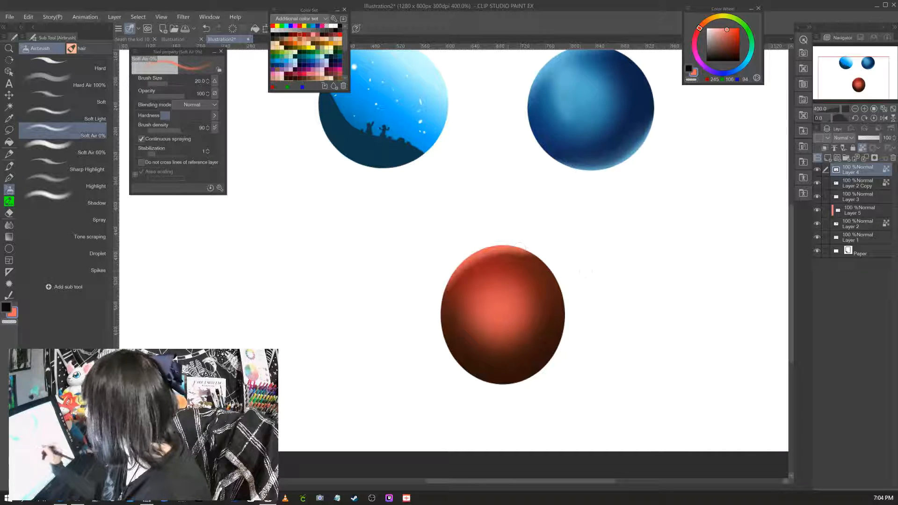
- Soften the rim light into the ellipse's upper area with a larger airbrush, using reds sampled from the ellipse
{"action": "right_click", "coordinate": [478, 270]}
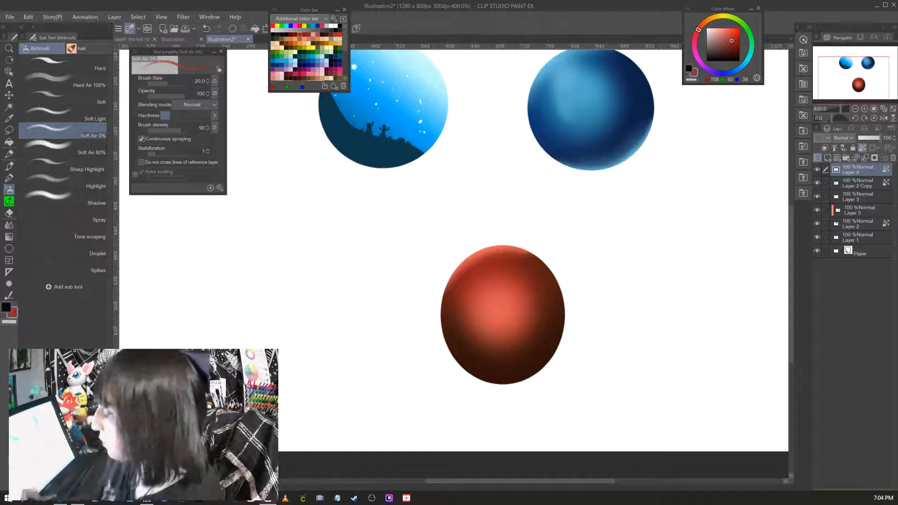
{"action": "key", "text": "bracketright"}
{"action": "mouse_move", "coordinate": [495, 251]}
{"action": "left_mouse_down"}
{"action": "mouse_move", "coordinate": [438, 276]}
{"action": "mouse_move", "coordinate": [503, 280]}
{"action": "left_mouse_up"}
{"action": "right_click", "coordinate": [545, 330]}
{"action": "left_click_drag", "start_coordinate": [448, 258], "coordinate": [526, 221]}
{"action": "right_click", "coordinate": [526, 349]}
{"action": "mouse_move", "coordinate": [470, 257]}
{"action": "left_mouse_down"}
{"action": "mouse_move", "coordinate": [497, 241]}
{"action": "mouse_move", "coordinate": [508, 248]}
{"action": "mouse_move", "coordinate": [465, 263]}
{"action": "mouse_move", "coordinate": [475, 252]}
{"action": "left_mouse_up"}
- Sample a lighter red from the ellipse and airbrush it softly at size 80 along the right and lower shading
{"action": "right_click", "coordinate": [494, 287]}
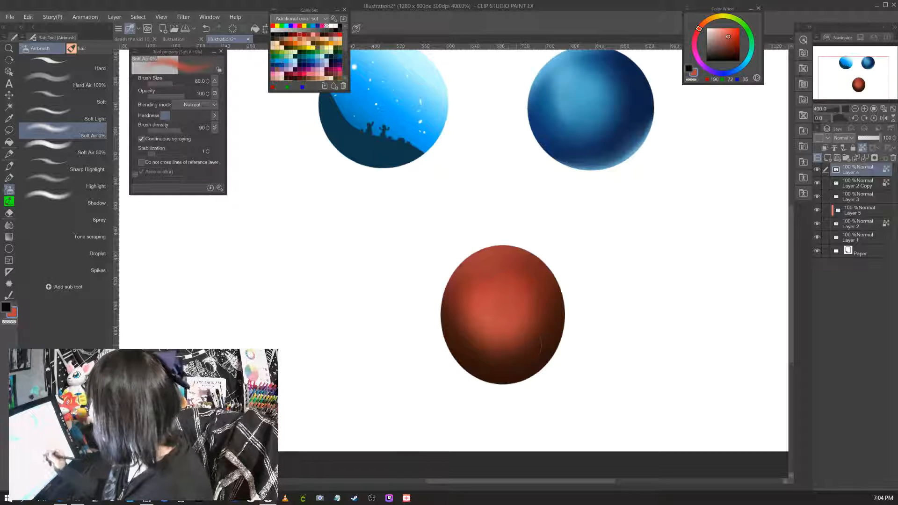
{"action": "left_click_drag", "start_coordinate": [539, 284], "coordinate": [488, 382]}
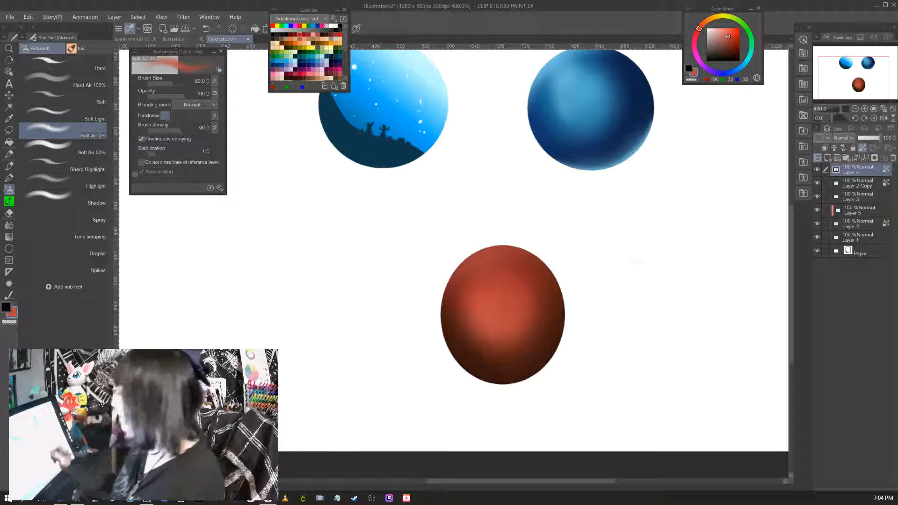
{"action": "right_click", "coordinate": [572, 218]}
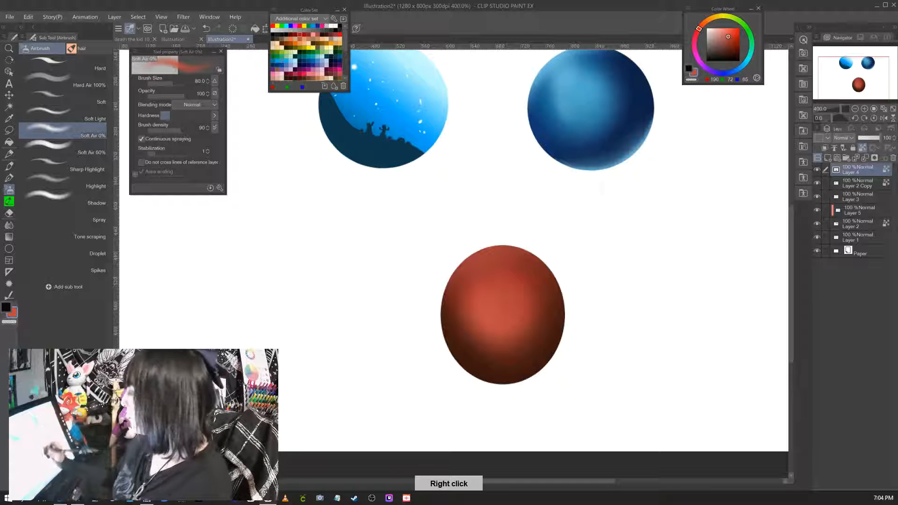
- With the airbrush at size 40 in RGB 212, 114, 100, brighten the ellipse's centre left and add rim light along its upper and lower right edges
{"action": "left_click", "coordinate": [722, 34]}
{"action": "key", "text": "bracketleft"}
{"action": "key", "text": "bracketleft"}
{"action": "key", "text": "bracketleft"}
{"action": "key", "text": "bracketleft"}
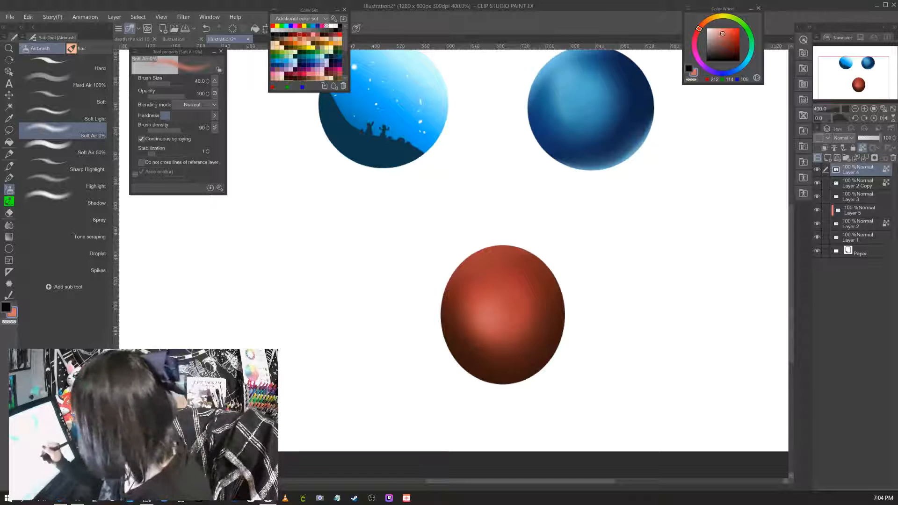
{"action": "left_click_drag", "start_coordinate": [487, 318], "coordinate": [484, 334]}
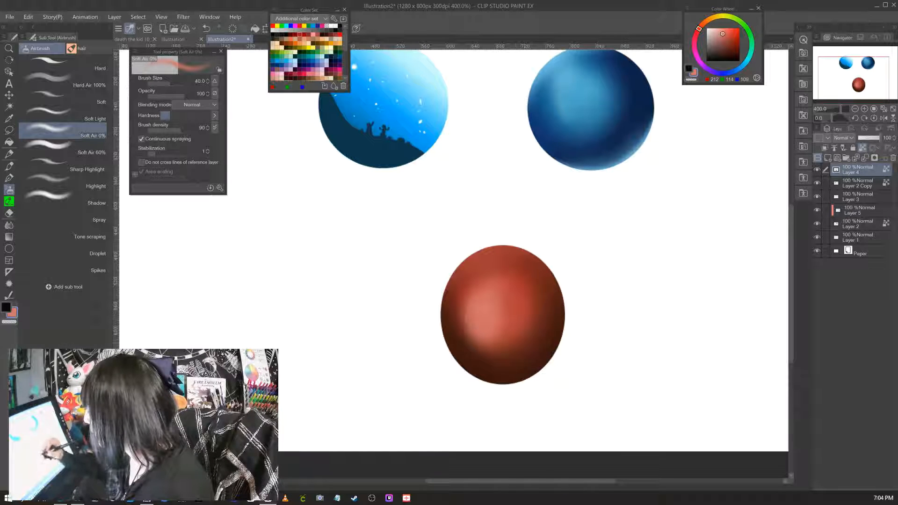
{"action": "left_click_drag", "start_coordinate": [459, 262], "coordinate": [525, 234]}
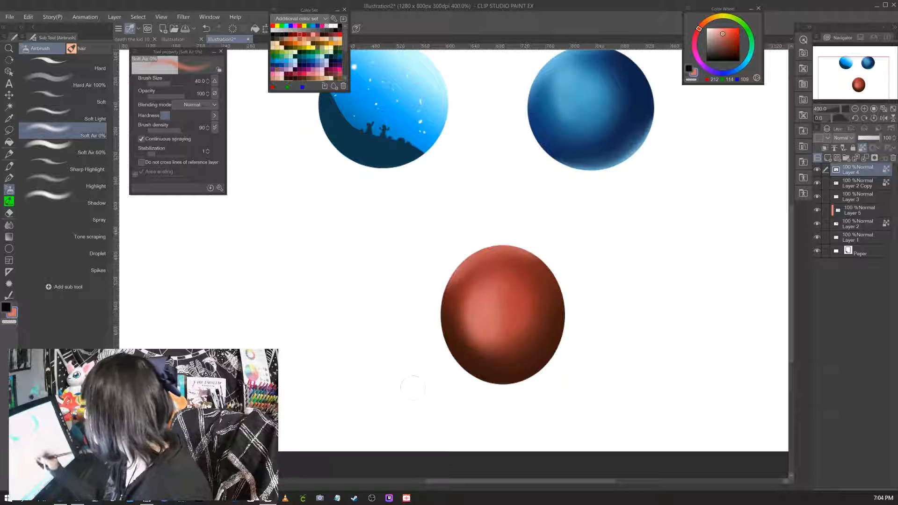
{"action": "mouse_move", "coordinate": [556, 375]}
{"action": "left_mouse_down"}
{"action": "mouse_move", "coordinate": [541, 364]}
{"action": "mouse_move", "coordinate": [522, 392]}
{"action": "mouse_move", "coordinate": [511, 389]}
{"action": "mouse_move", "coordinate": [568, 358]}
{"action": "left_mouse_up"}
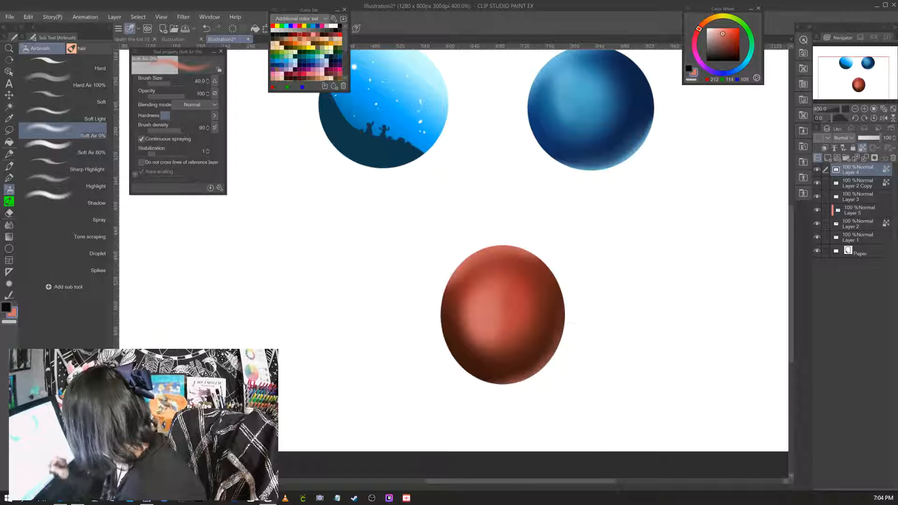